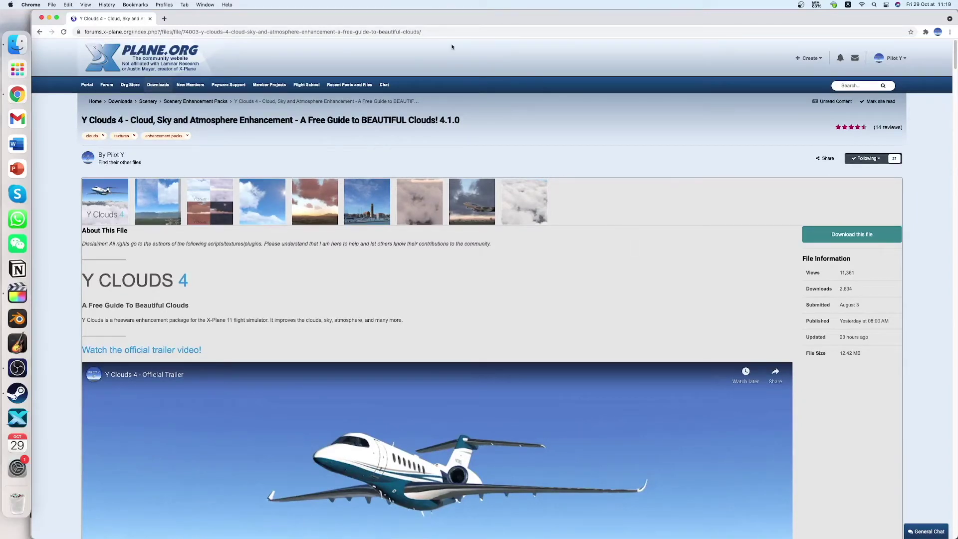
# Step: Download the Y Clouds 4 package from its X-Plane.org file page
pyautogui.click(445, 31)
pyautogui.click(446, 32)
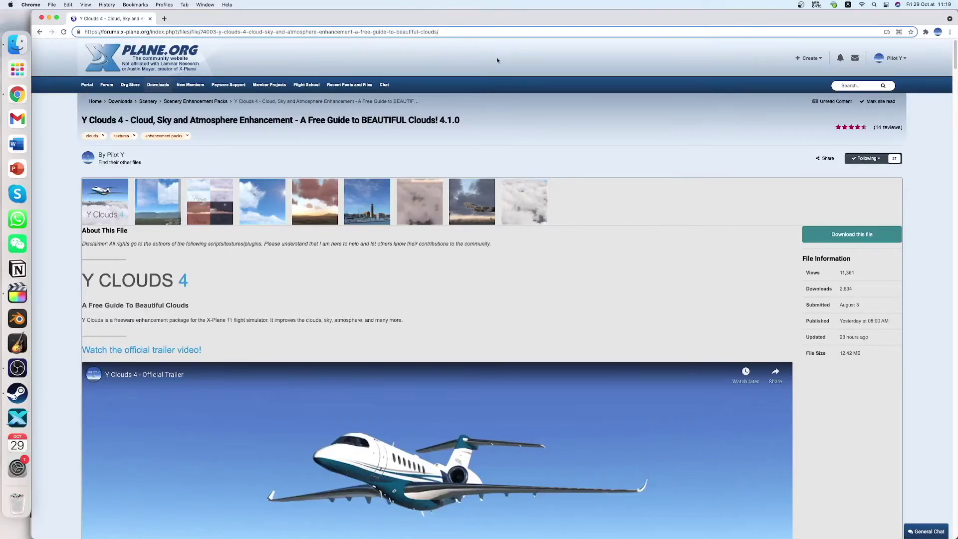
pyautogui.click(724, 224)
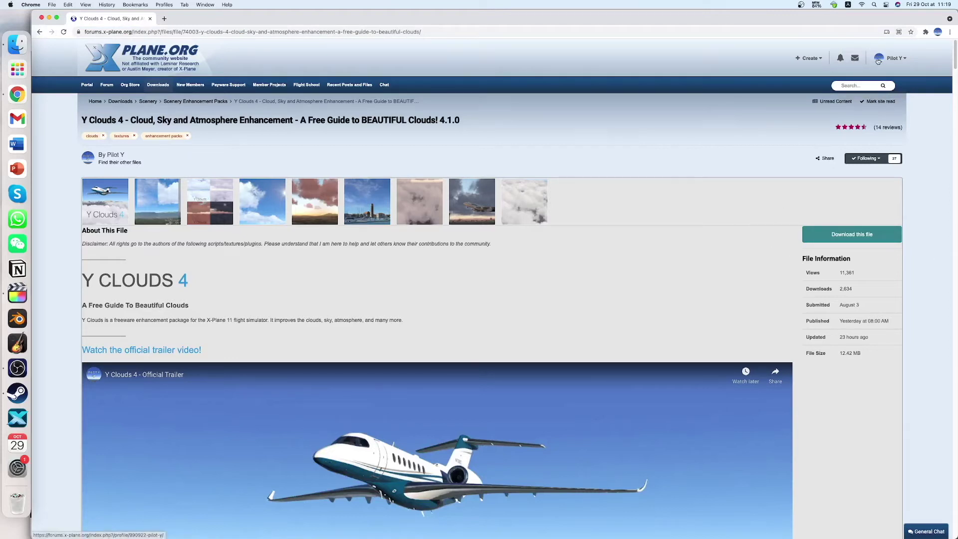
pyautogui.moveTo(878, 62)
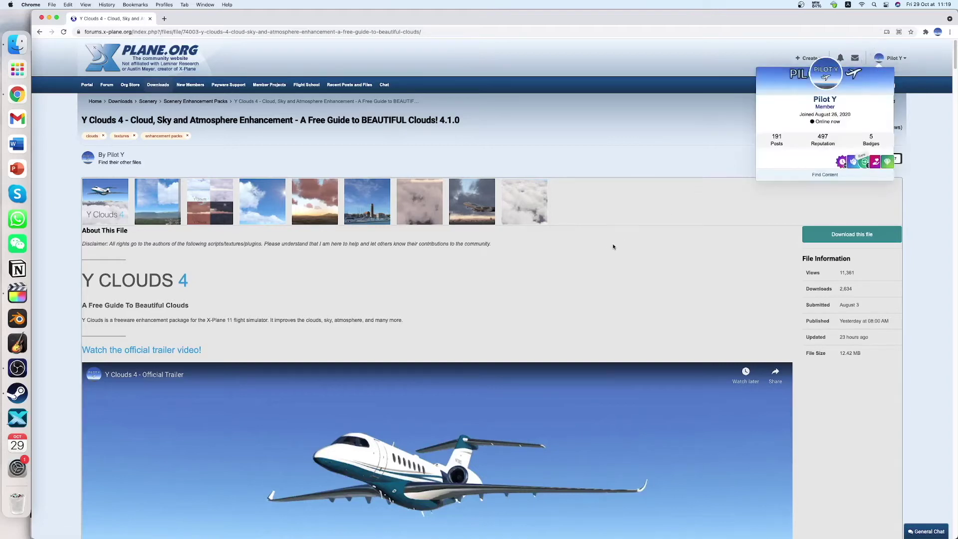
pyautogui.click(849, 236)
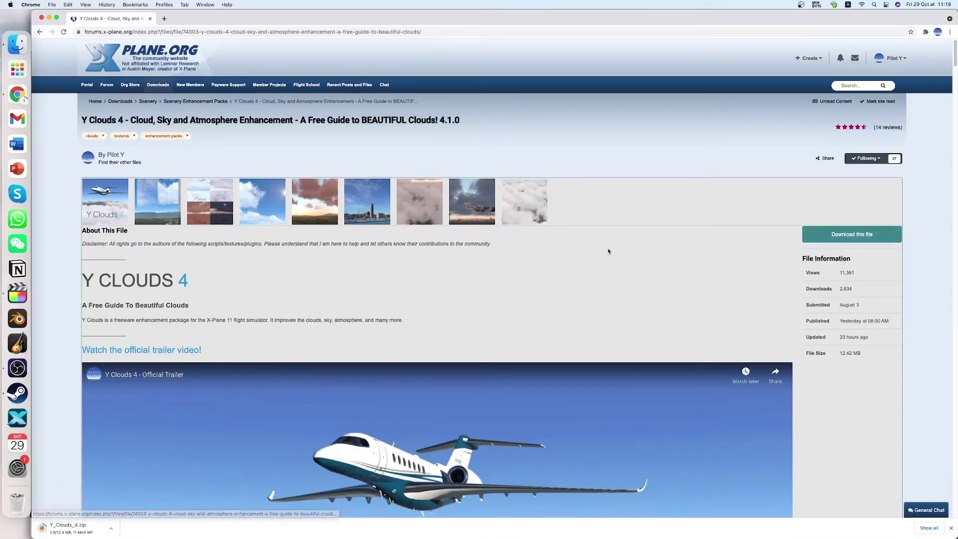
pyautogui.scroll(-3, 608, 251)
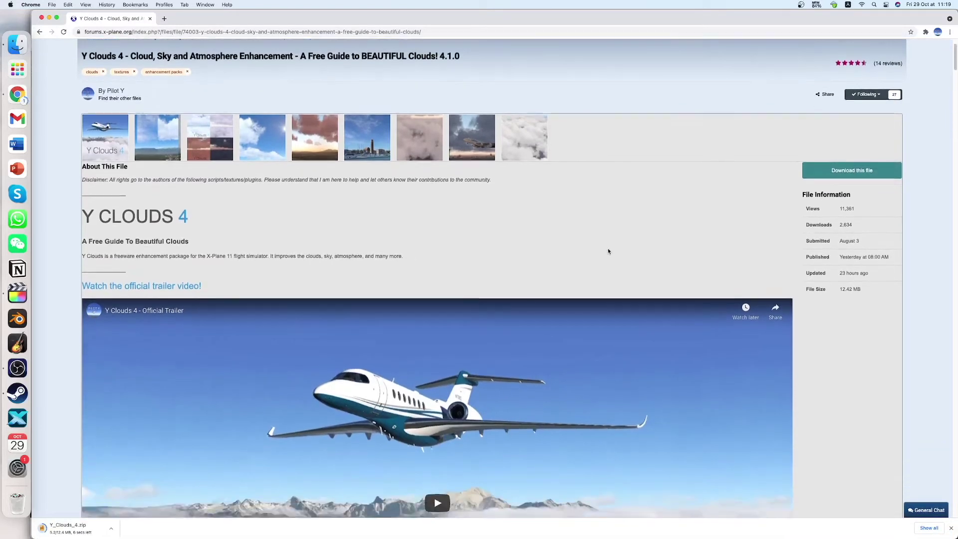
pyautogui.scroll(3, 607, 251)
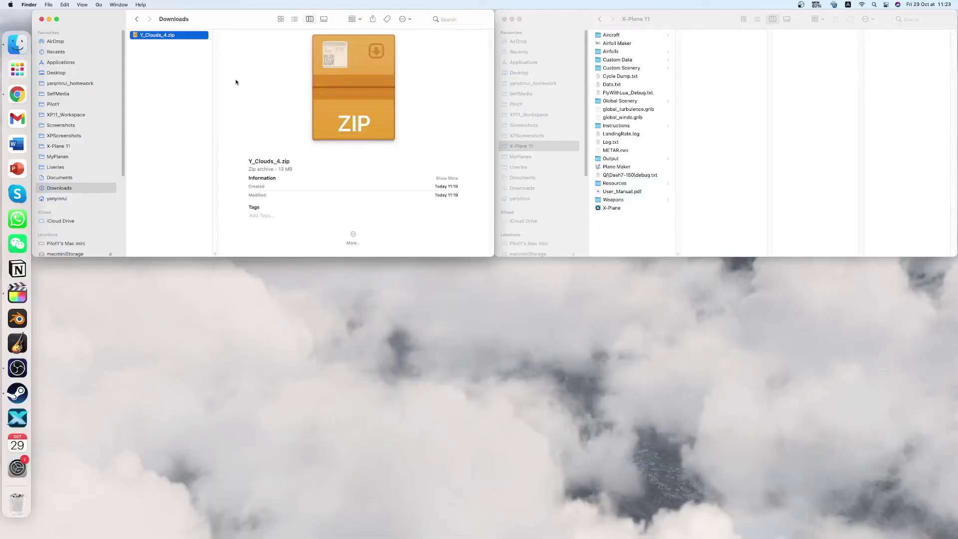
# Step: Extract Y_Clouds_4.zip in Downloads and look through the extracted folder's documents and subfolders
pyautogui.doubleClick(179, 37)
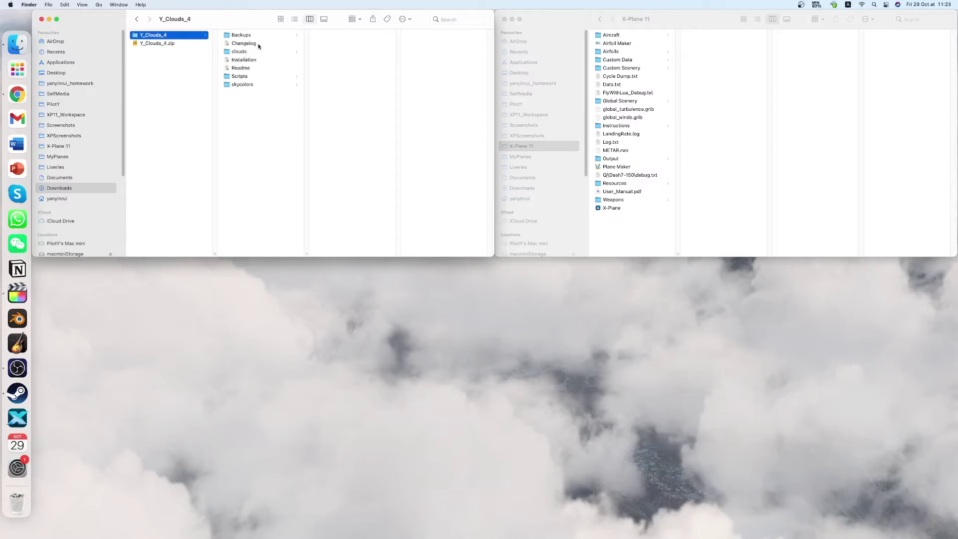
pyautogui.click(259, 44)
pyautogui.click(263, 60)
pyautogui.click(268, 69)
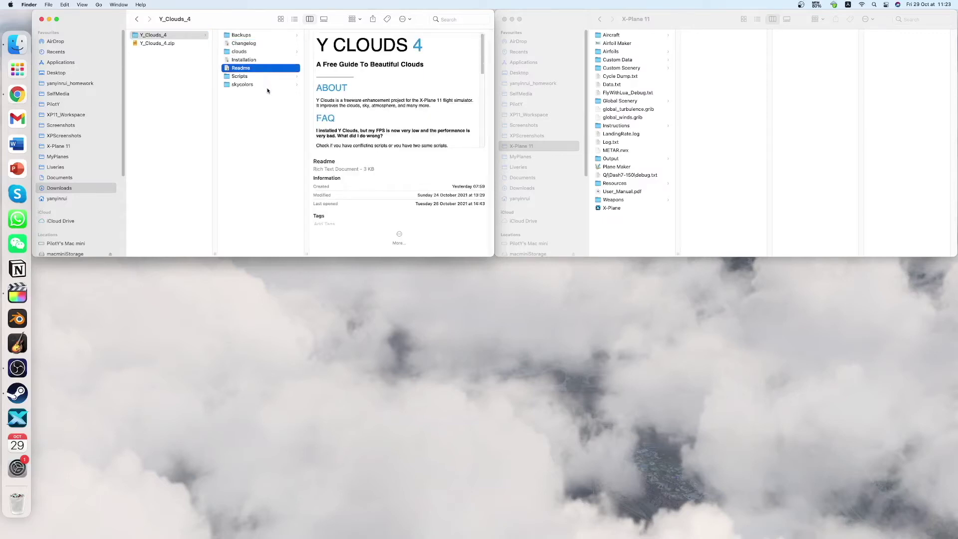
pyautogui.click(265, 85)
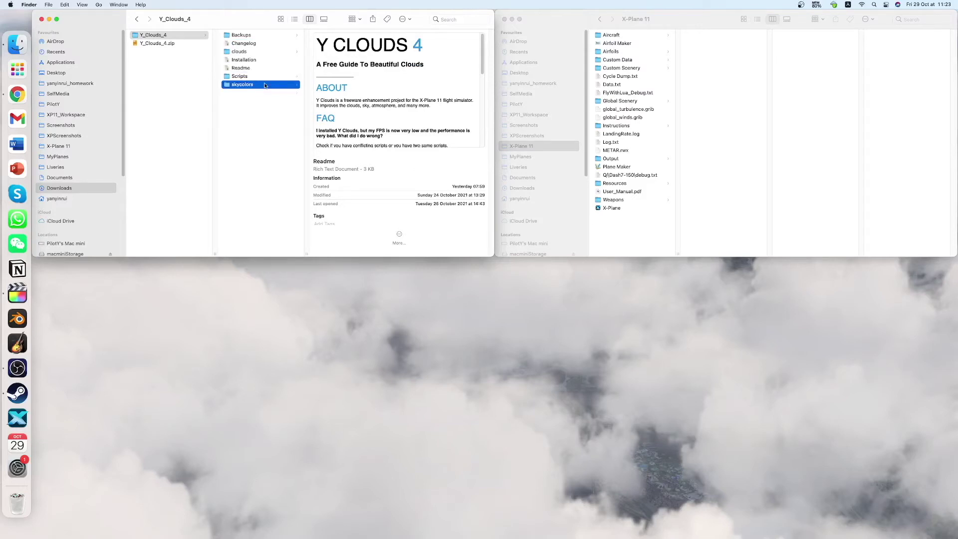
pyautogui.click(264, 78)
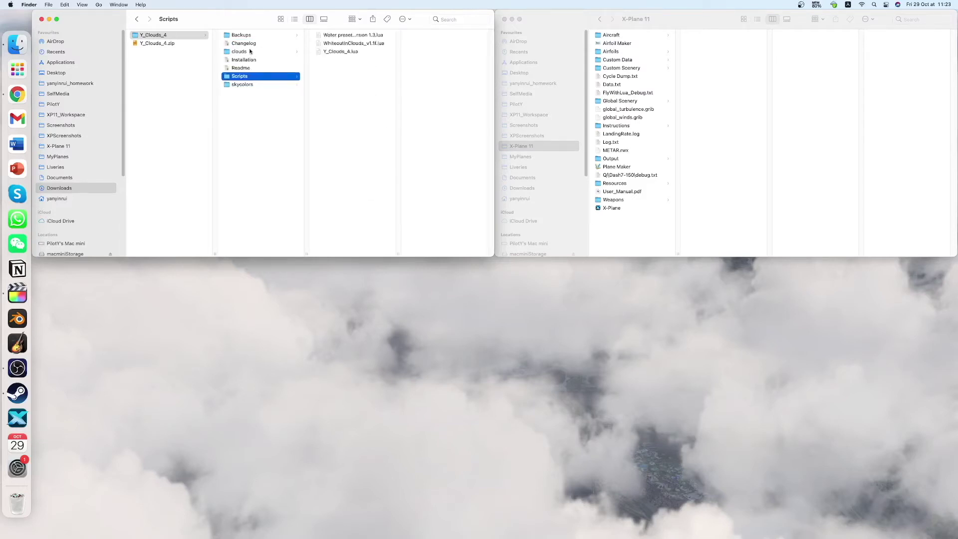
pyautogui.click(252, 51)
pyautogui.click(252, 36)
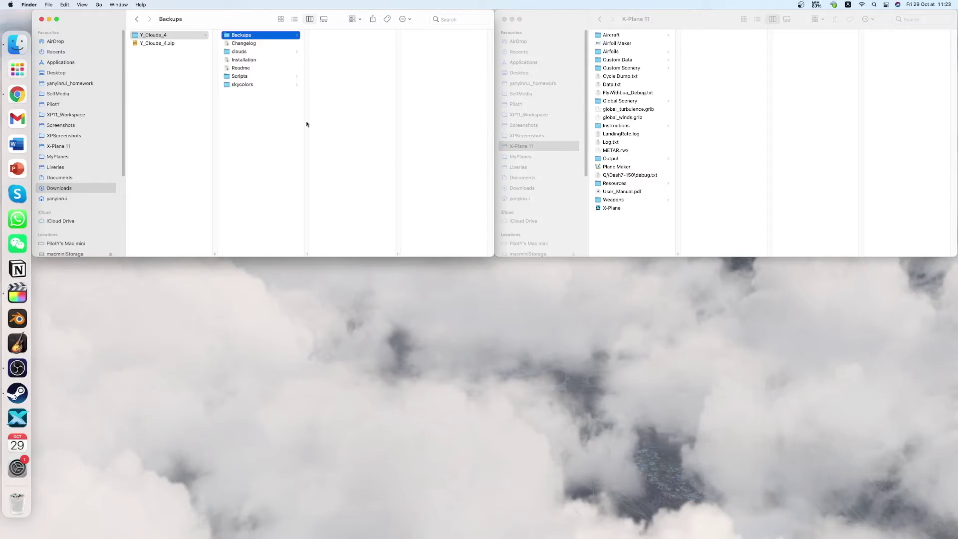
# Step: Open the package's clouds folder and, in X-Plane 11, the Resources/bitmaps/world/clouds folder beside it
pyautogui.click(259, 52)
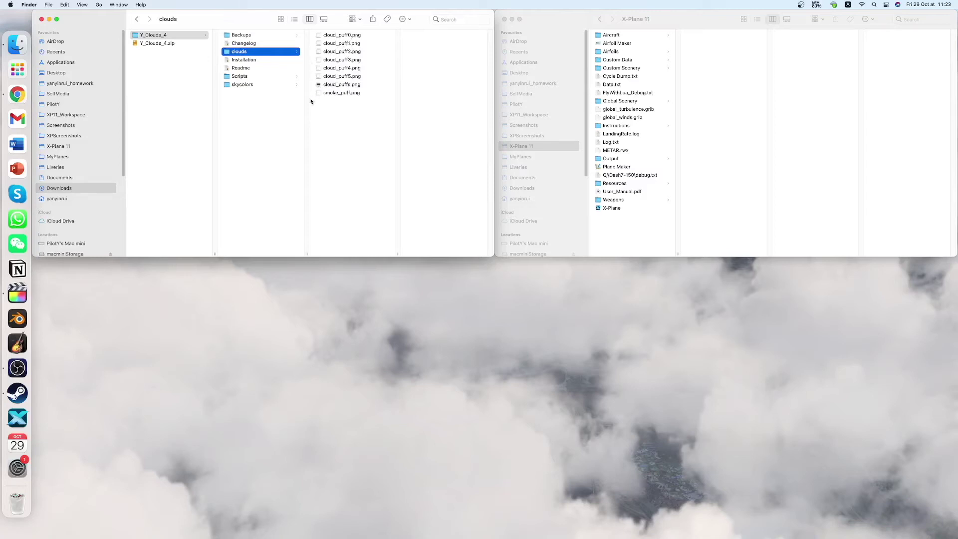
pyautogui.click(632, 83)
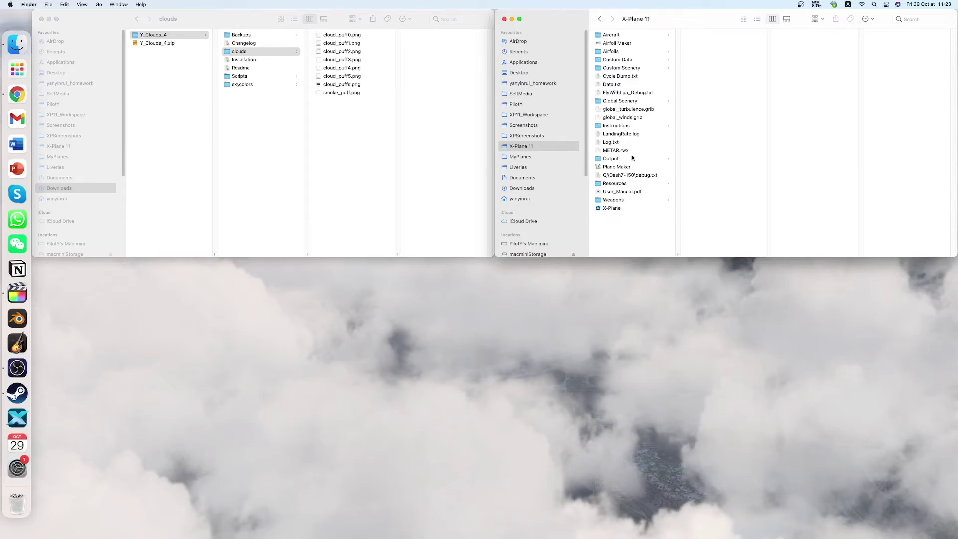
pyautogui.click(641, 182)
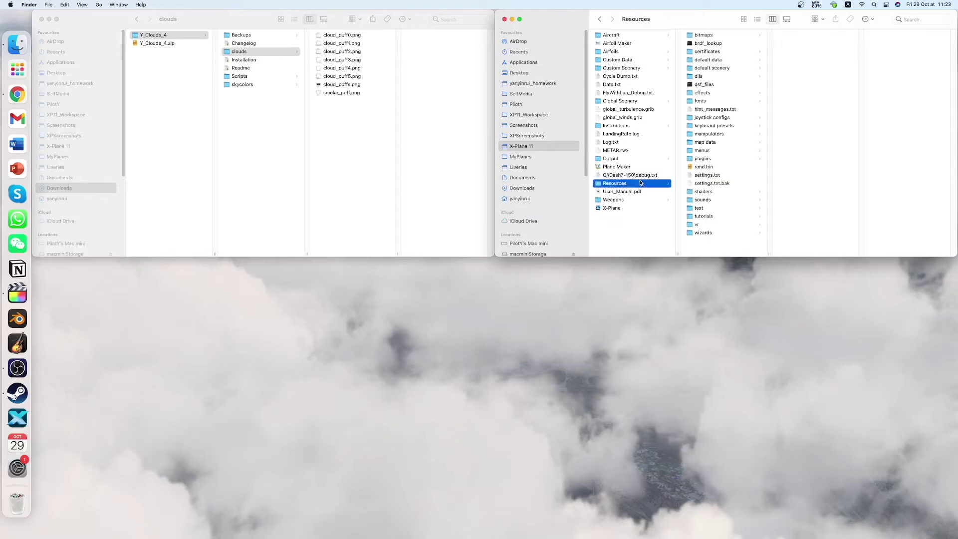
pyautogui.click(710, 35)
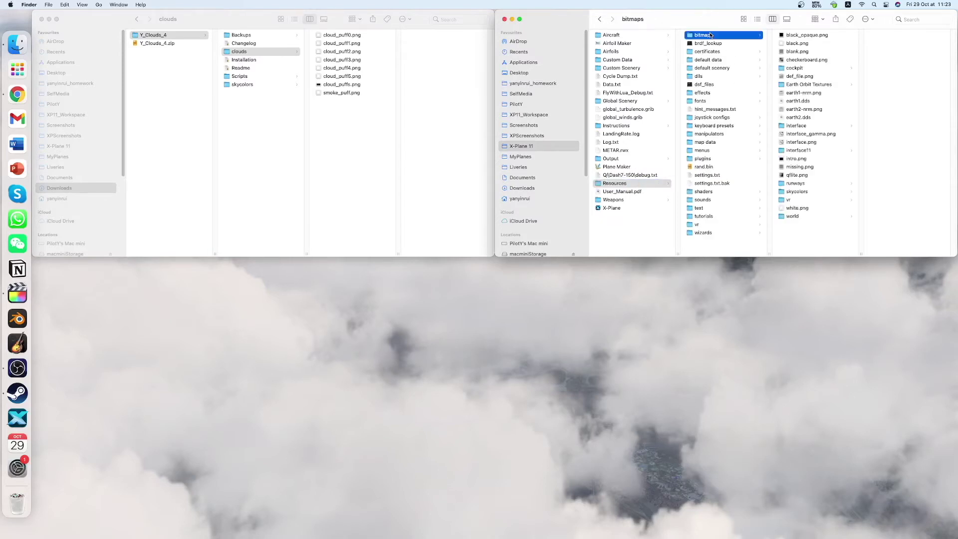
pyautogui.click(810, 216)
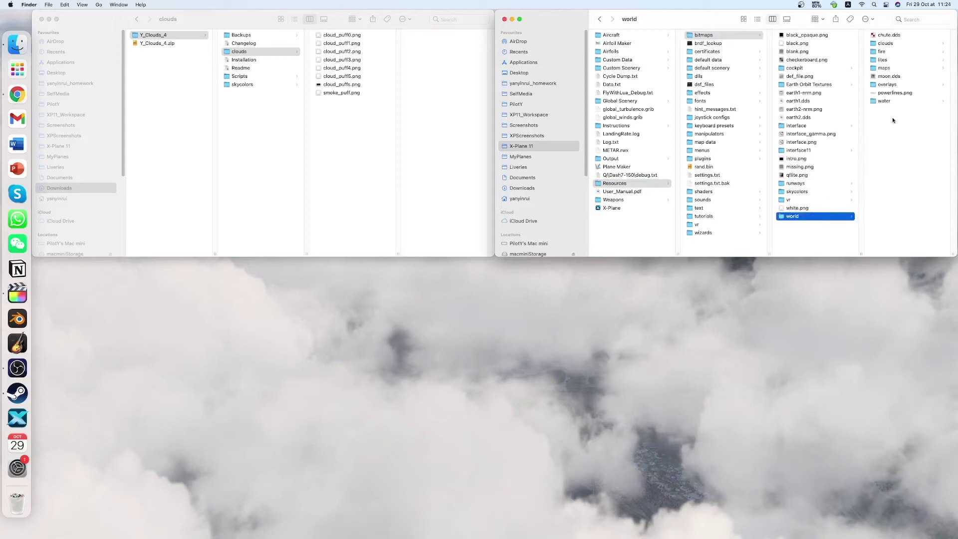
pyautogui.click(924, 46)
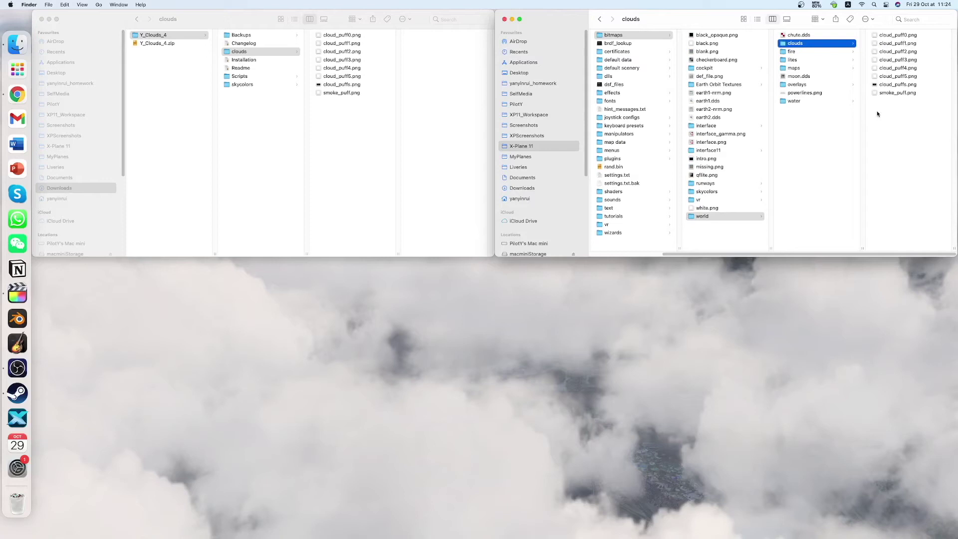
# Step: Copy the package's clouds folder into X-Plane 11's world folder, replacing the existing clouds folder, and open the copy
pyautogui.click(276, 117)
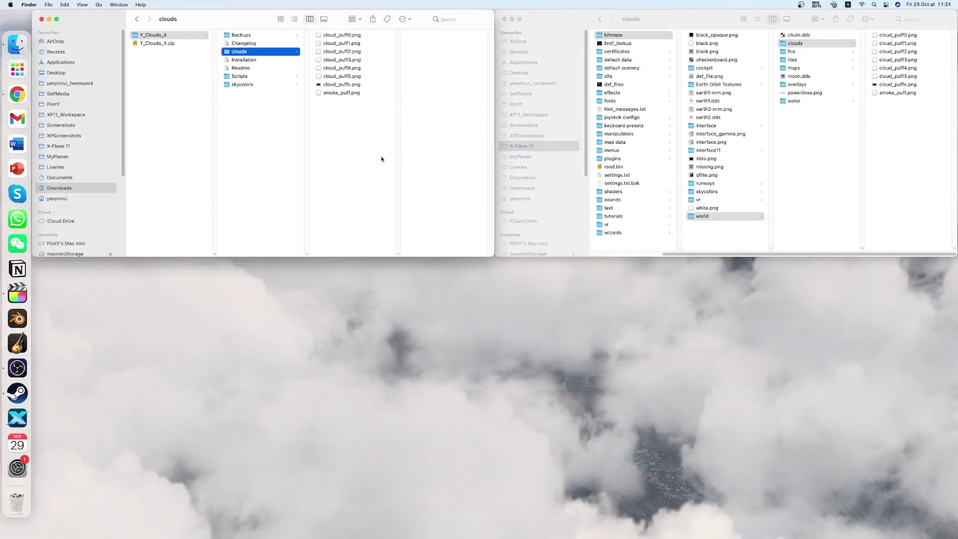
pyautogui.click(358, 76)
pyautogui.press('super+a')
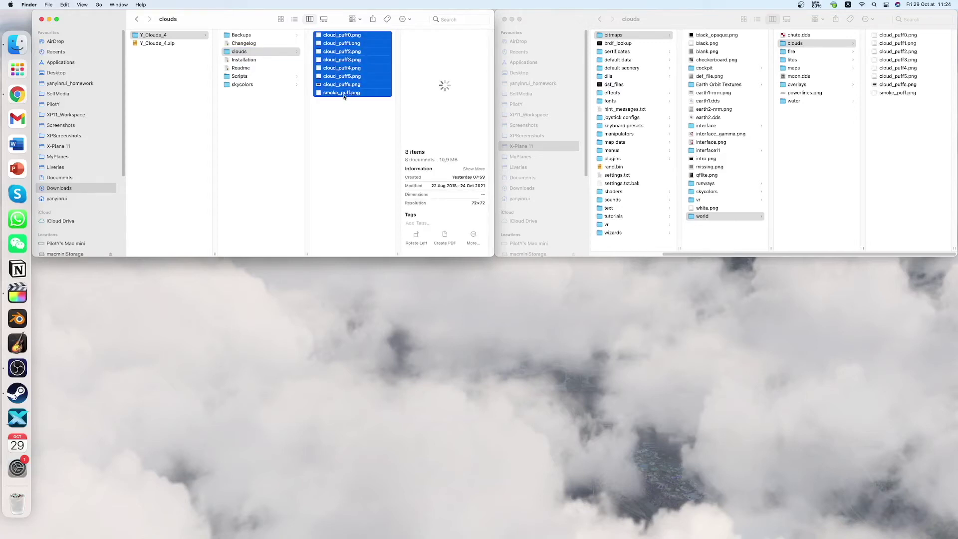
pyautogui.click(289, 55)
pyautogui.moveTo(241, 53); pyautogui.dragTo(814, 153)
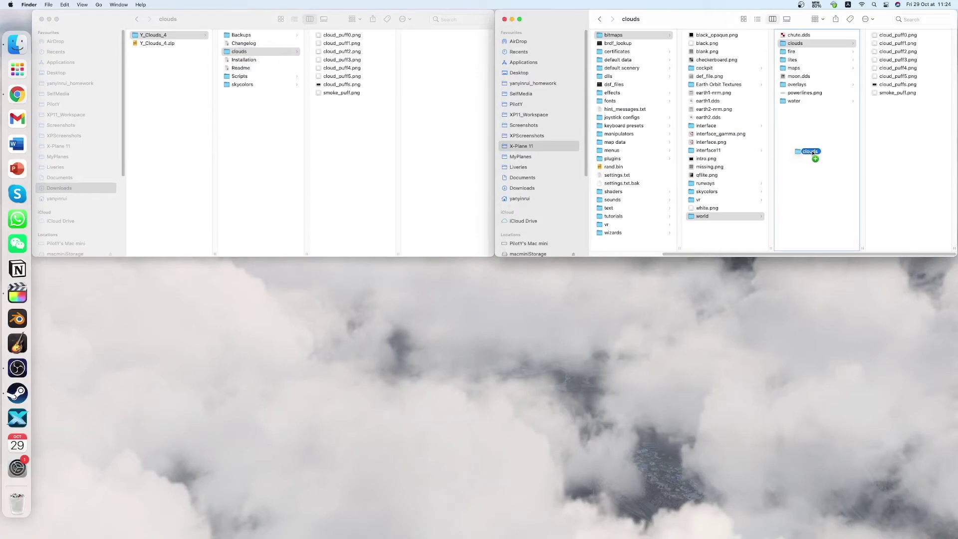
pyautogui.moveTo(814, 152); pyautogui.dragTo(813, 154)
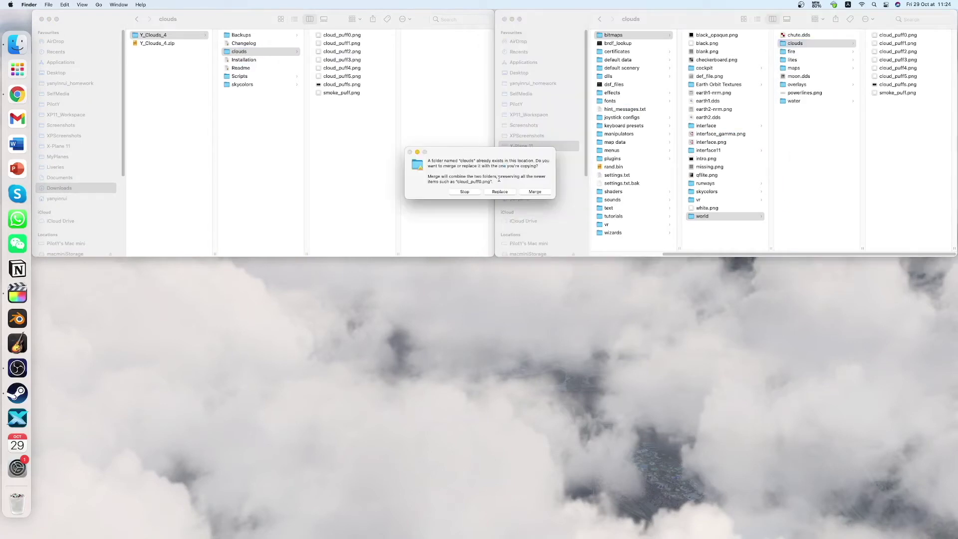
pyautogui.click(503, 193)
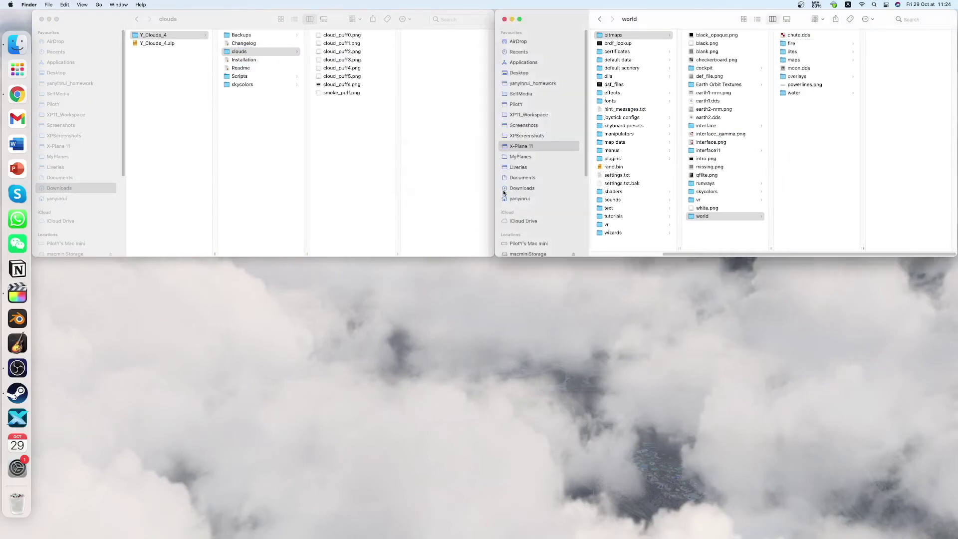
pyautogui.click(828, 44)
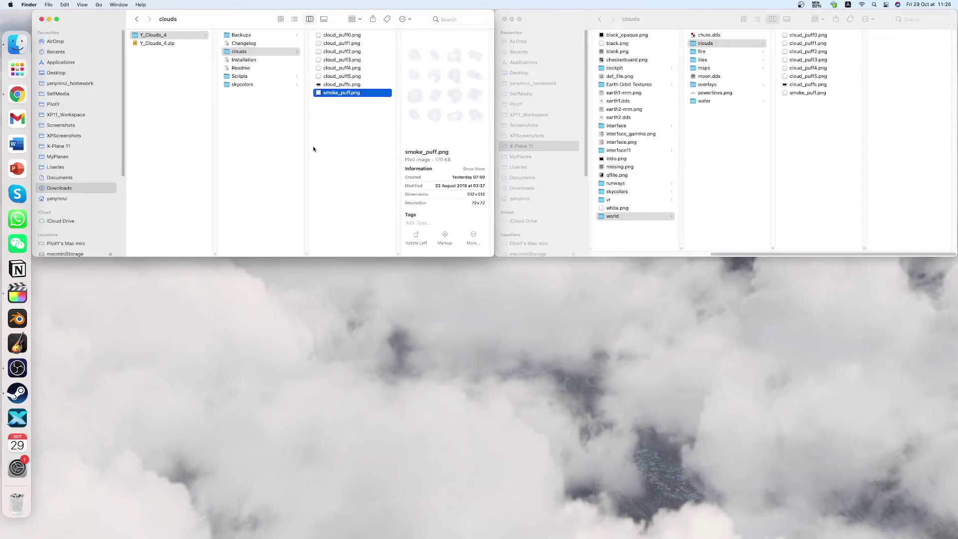
# Step: Open the package's skycolors folder and the matching skycolors folder in X-Plane 11's Resources/bitmaps
pyautogui.click(271, 86)
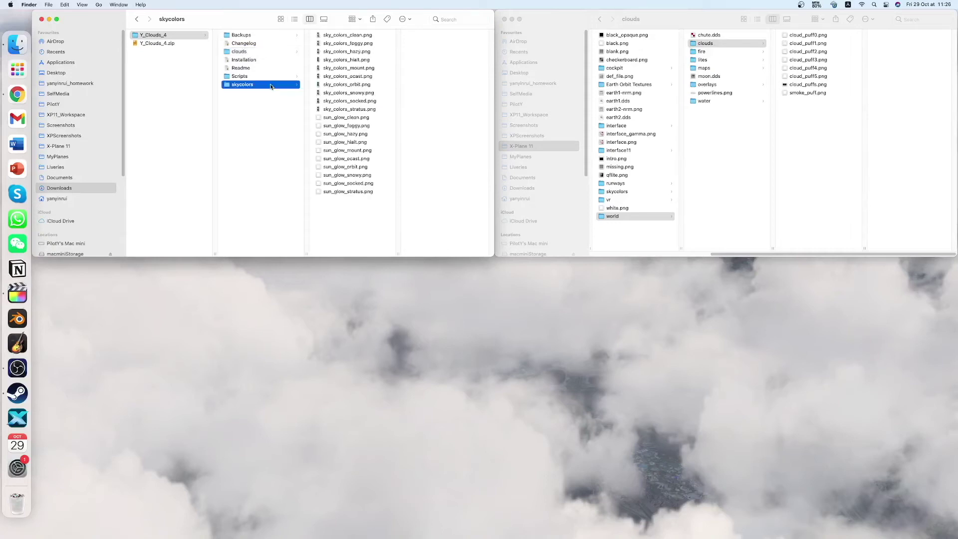
pyautogui.click(736, 201)
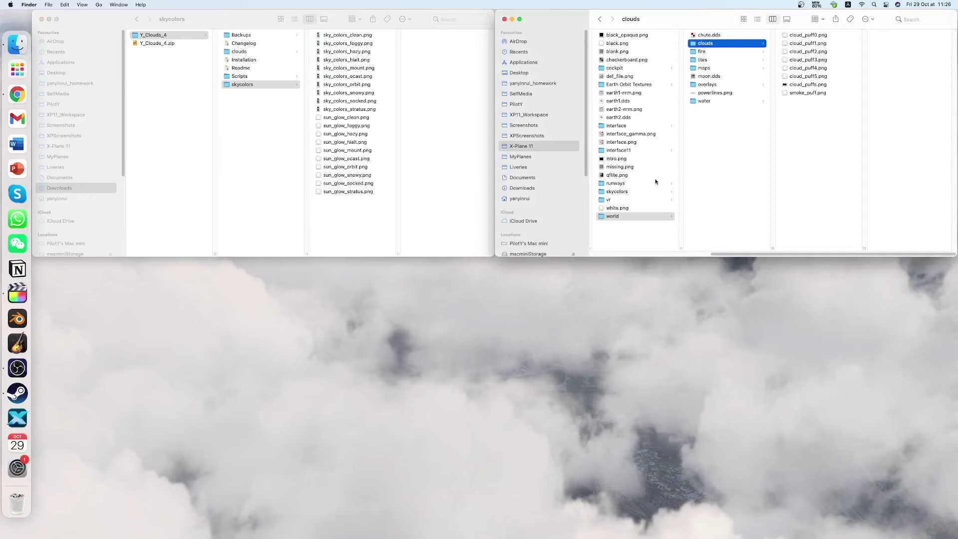
pyautogui.hscroll(-5, 638, 216)
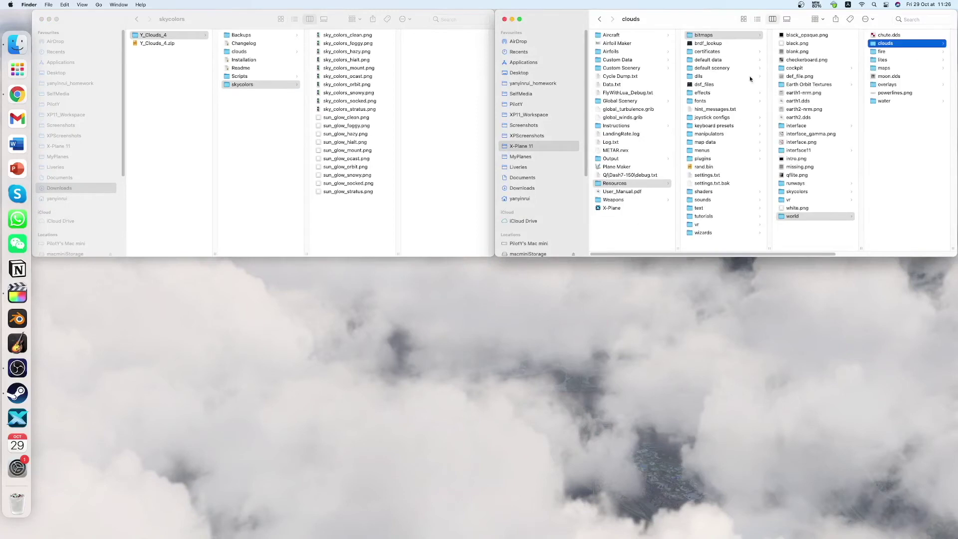
pyautogui.click(740, 35)
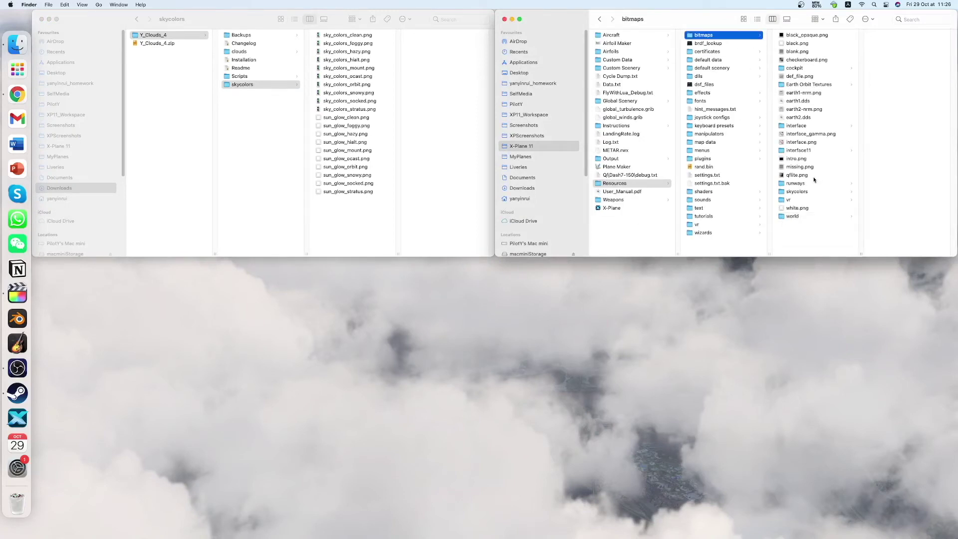
pyautogui.click(805, 191)
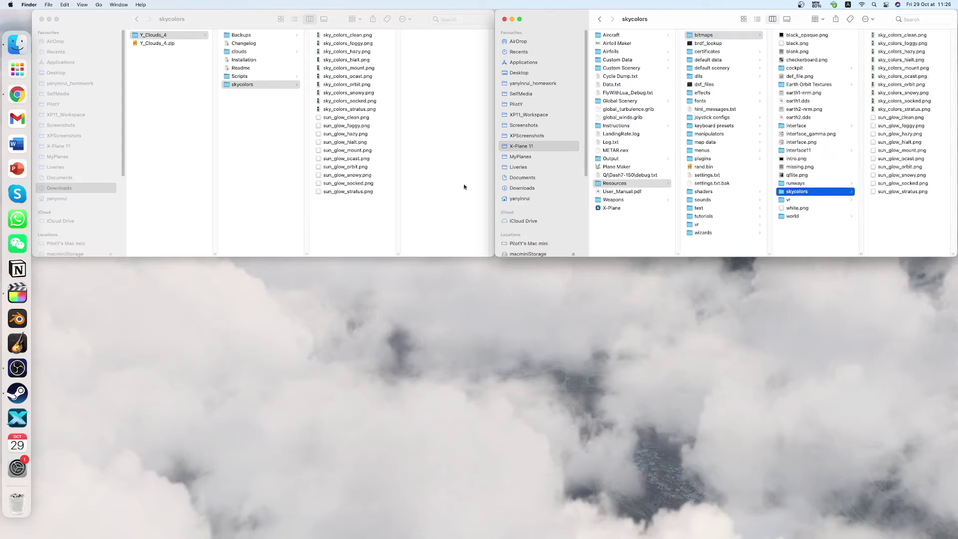
# Step: Copy the package's skycolors folder into X-Plane 11's bitmaps folder, replacing the existing one, and preview sky_colors_clean.png in the copy
pyautogui.click(397, 194)
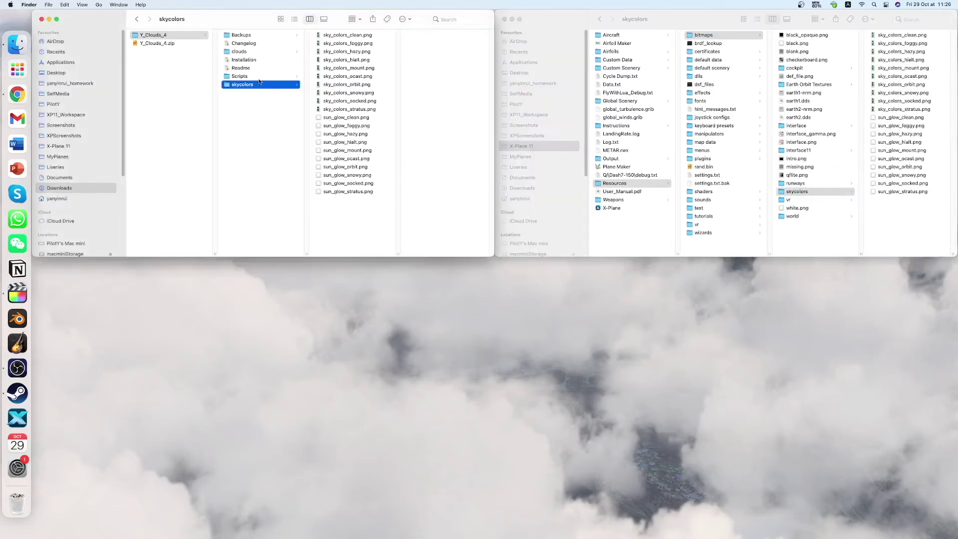
pyautogui.moveTo(264, 84); pyautogui.dragTo(834, 246)
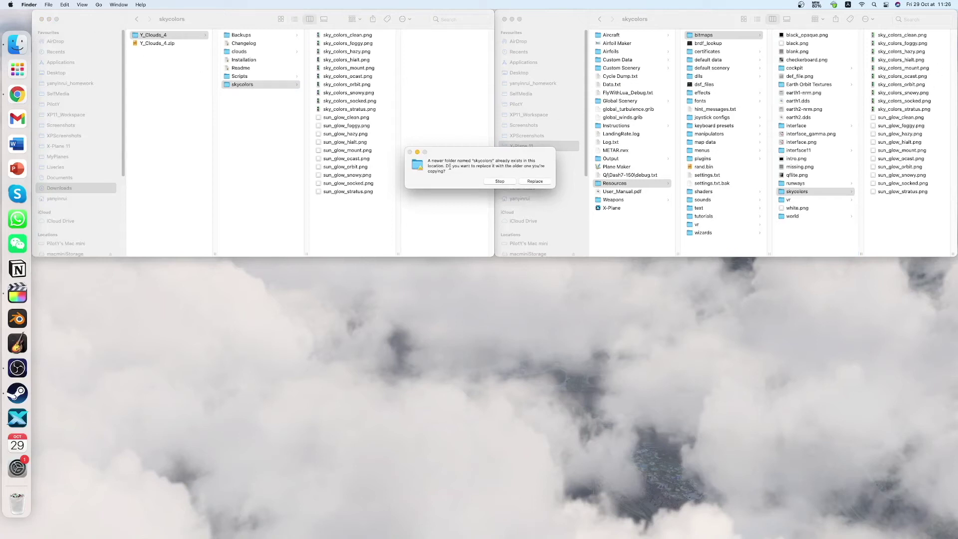
pyautogui.click(535, 181)
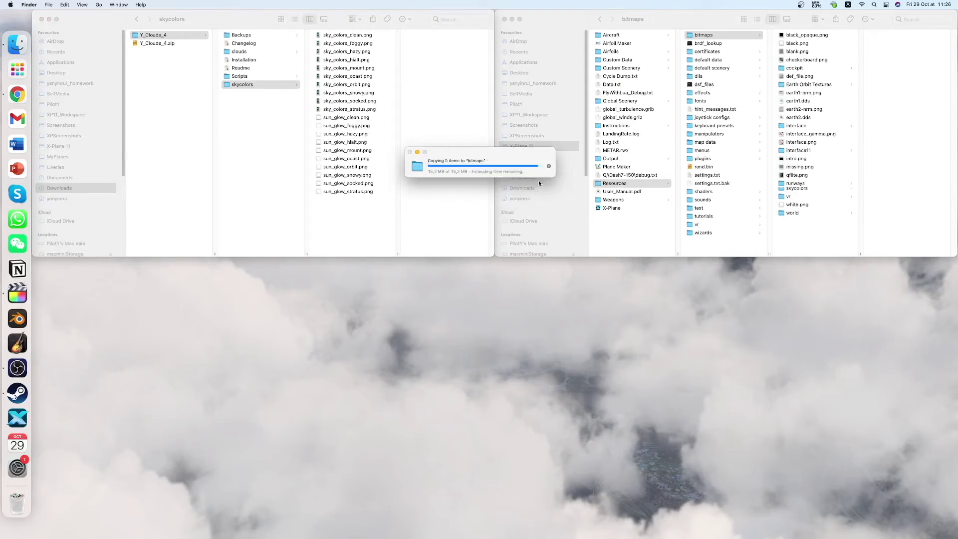
pyautogui.click(831, 189)
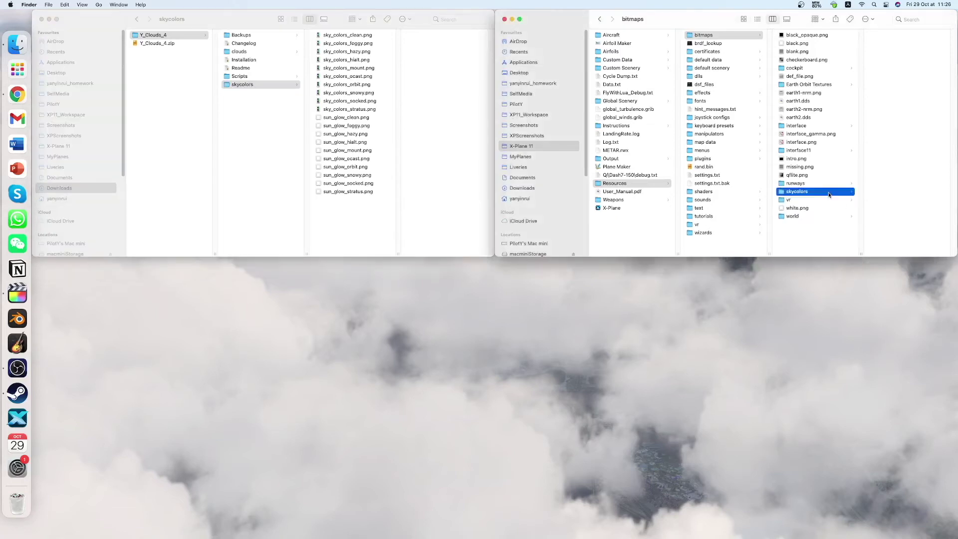
pyautogui.click(898, 36)
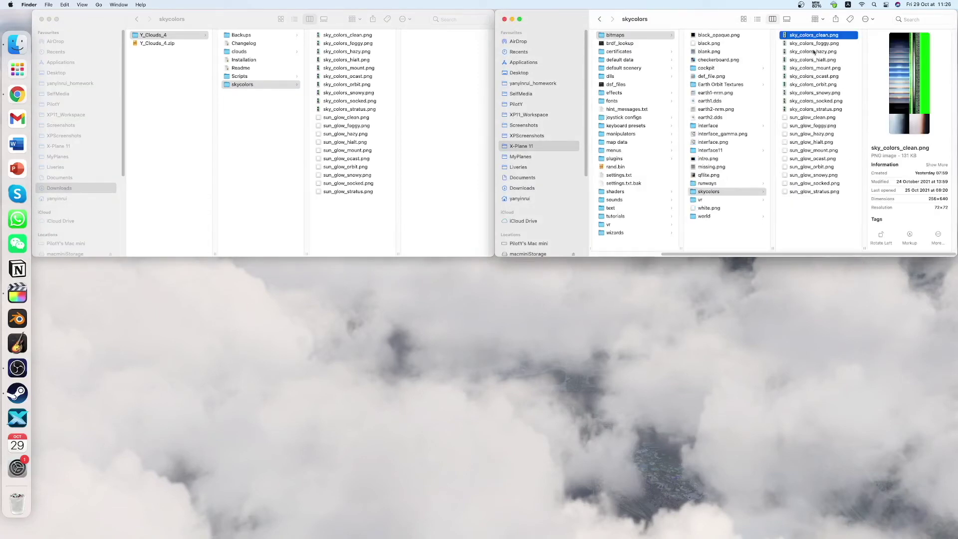
pyautogui.click(739, 234)
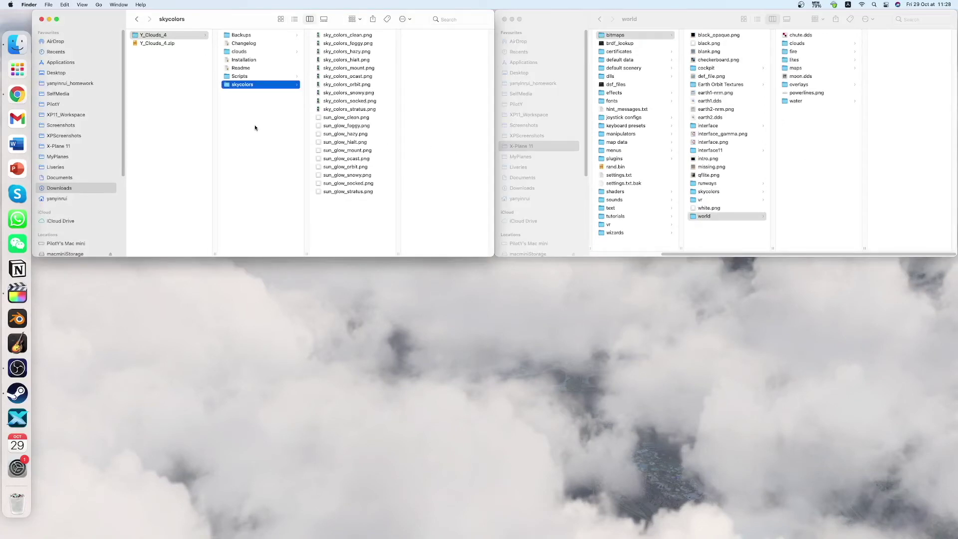
pyautogui.click(278, 127)
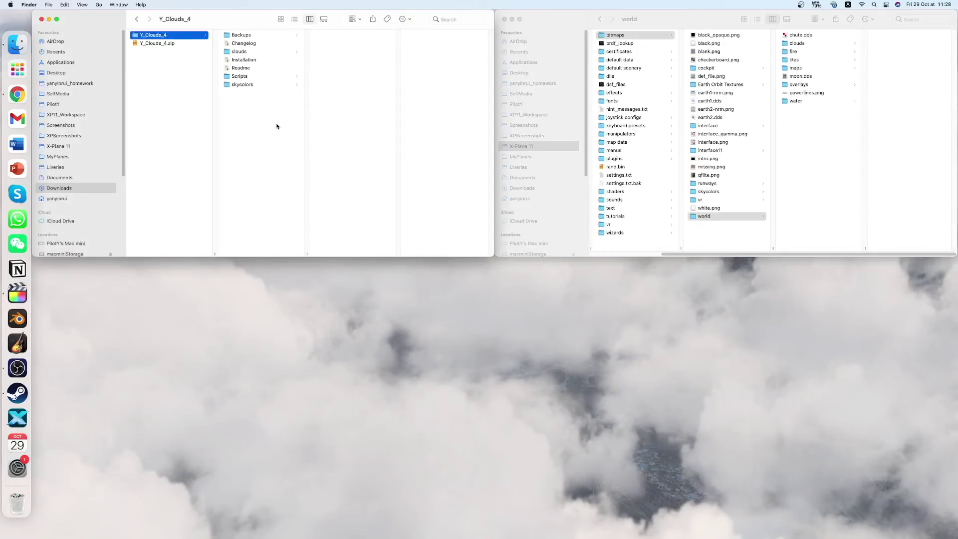
# Step: Open the Y_Clouds_4 package's Scripts folder, then switch to Chrome's FlyWithLua NG page on the X-Plane.org forum
pyautogui.click(261, 76)
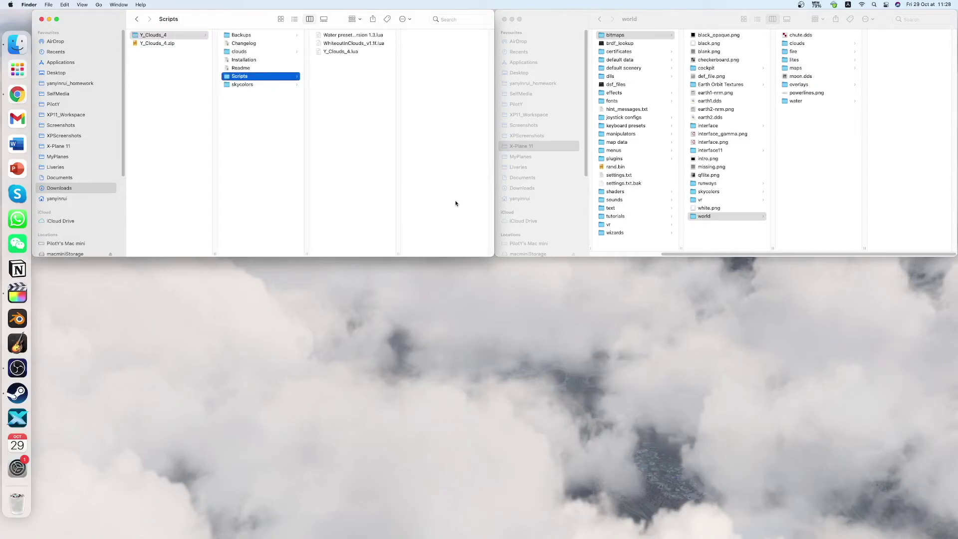
pyautogui.press('super+Tab')
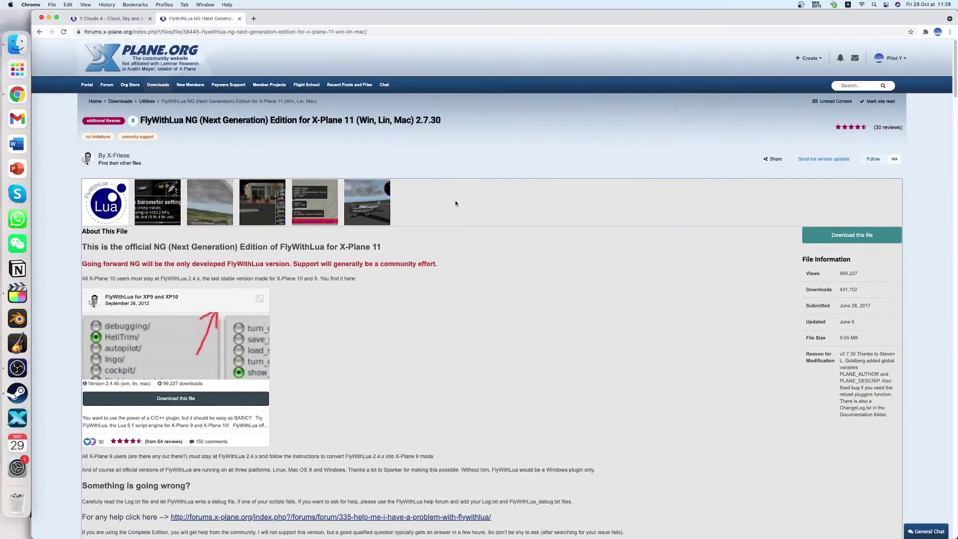
pyautogui.click(385, 32)
pyautogui.click(385, 32)
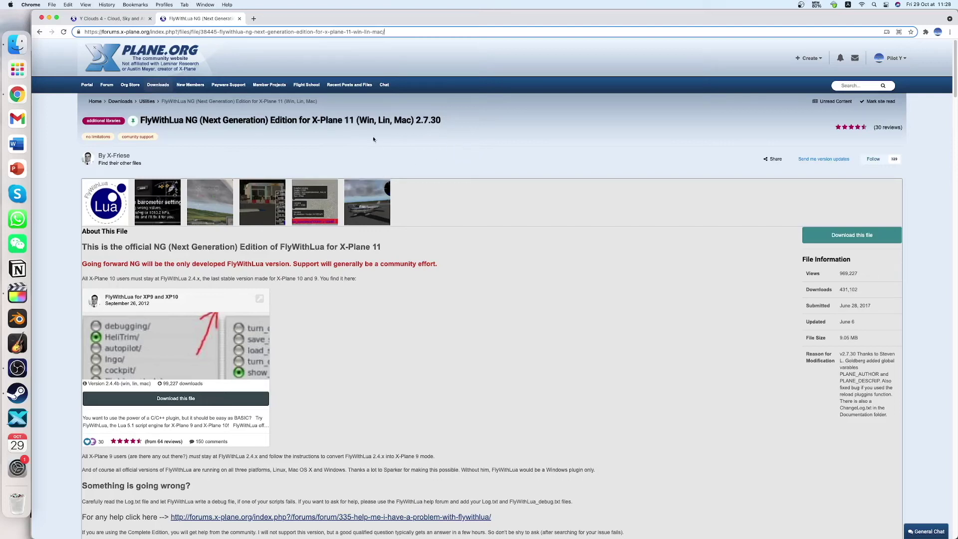
pyautogui.click(141, 120)
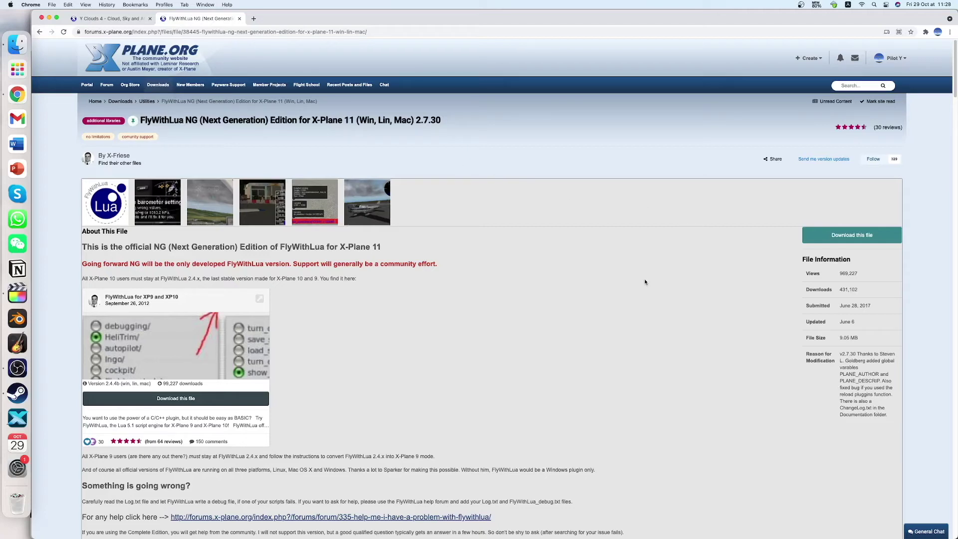
# Step: Look through the FlyWithLua NG page and download version 2.7.30 for X-Plane 11
pyautogui.scroll(-20, 685, 278)
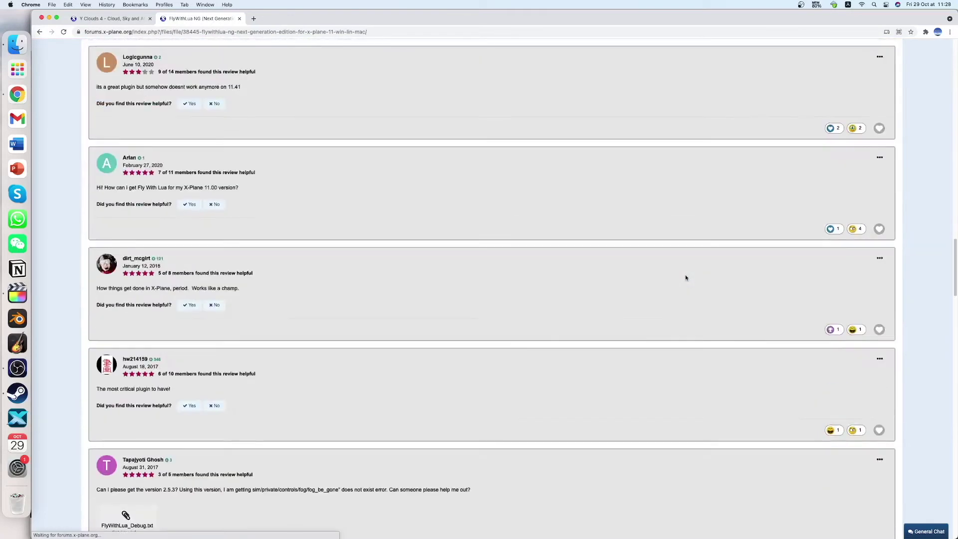
pyautogui.scroll(20, 685, 277)
pyautogui.scroll(-20, 685, 278)
pyautogui.scroll(10, 686, 278)
pyautogui.scroll(-12, 686, 278)
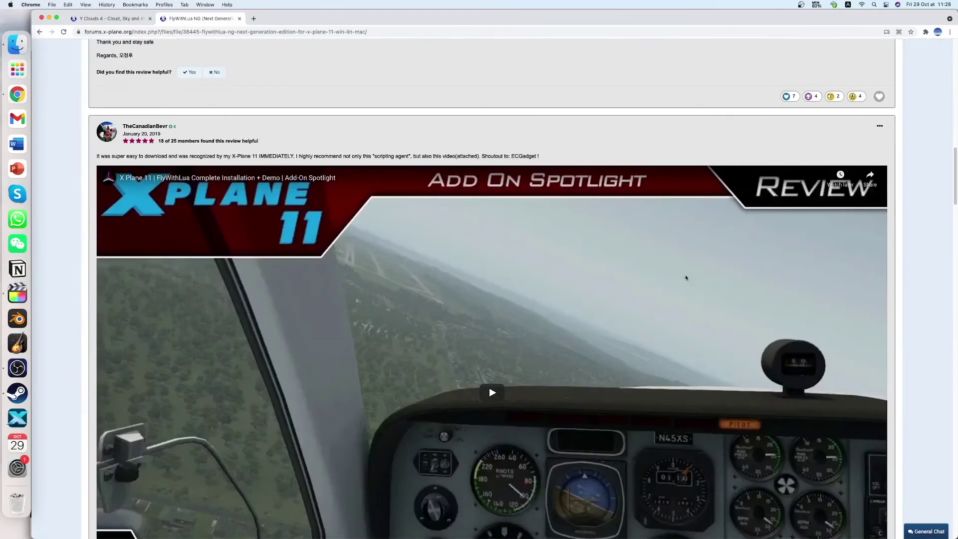
pyautogui.scroll(20, 685, 275)
pyautogui.scroll(-2, 685, 275)
pyautogui.scroll(2, 685, 275)
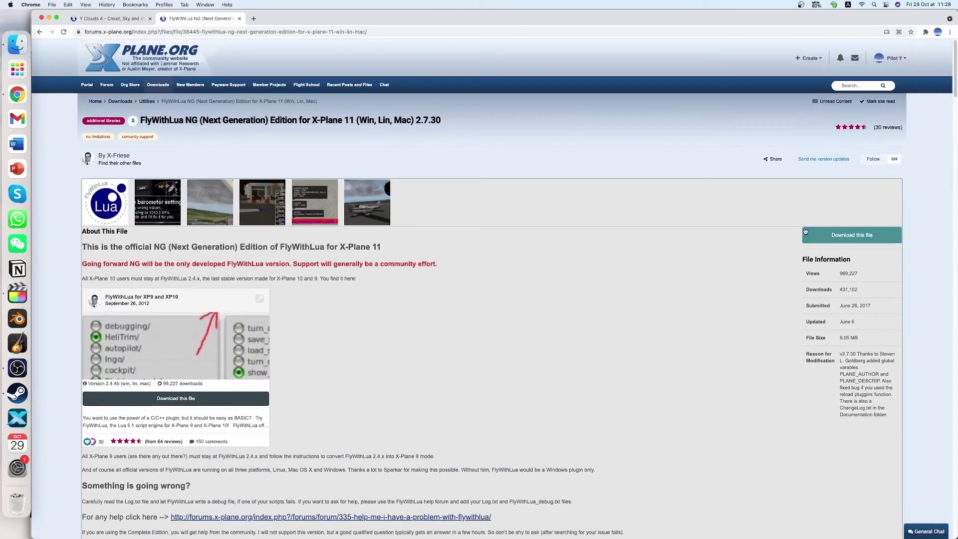
pyautogui.click(838, 237)
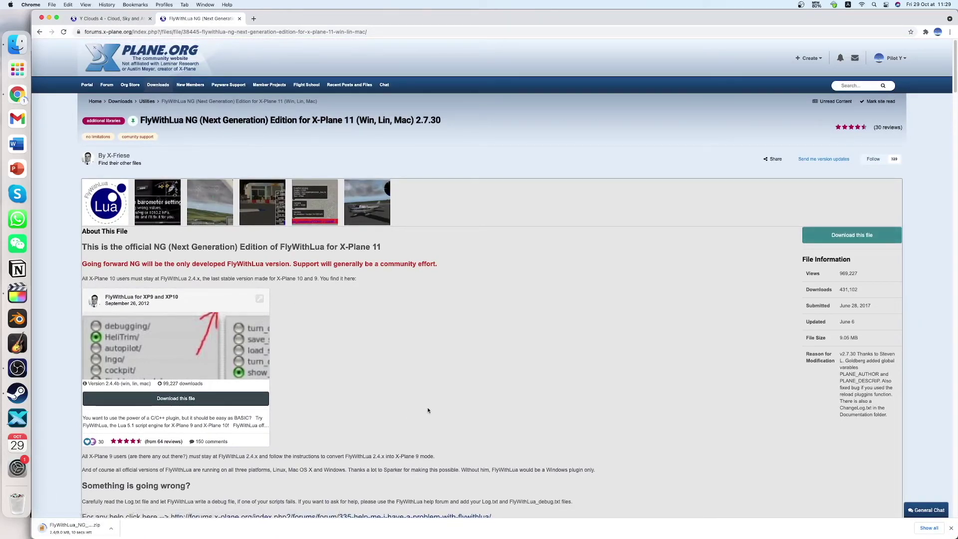
# Step: Return to Finder and extract FlyWithLua_NG_v2.7.30_Lin_Mac_Win.zip in the Downloads folder
pyautogui.press('super+h')
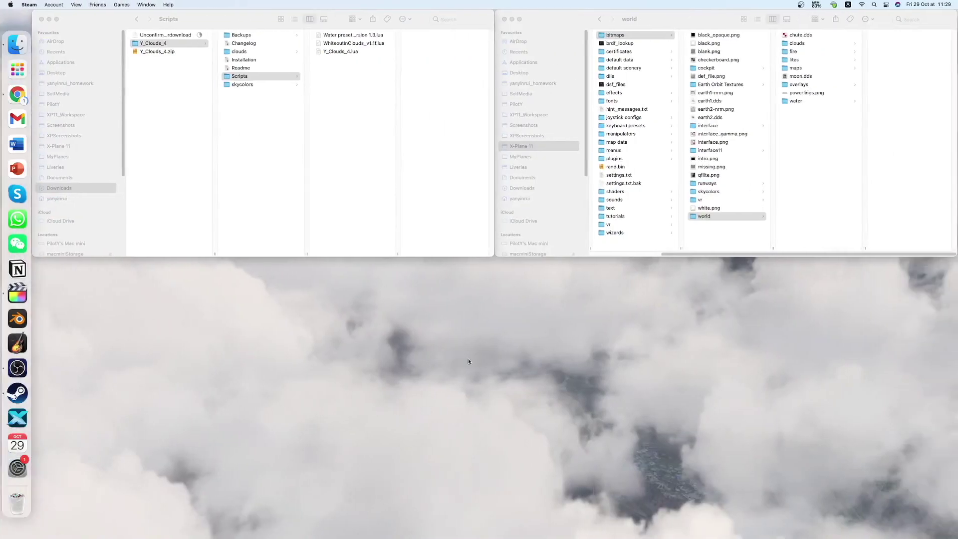
pyautogui.click(635, 147)
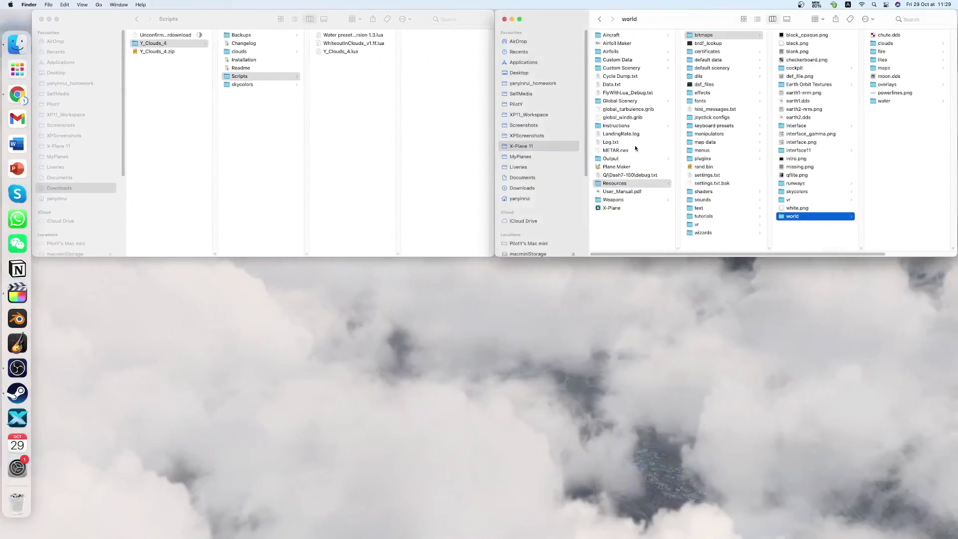
pyautogui.click(158, 141)
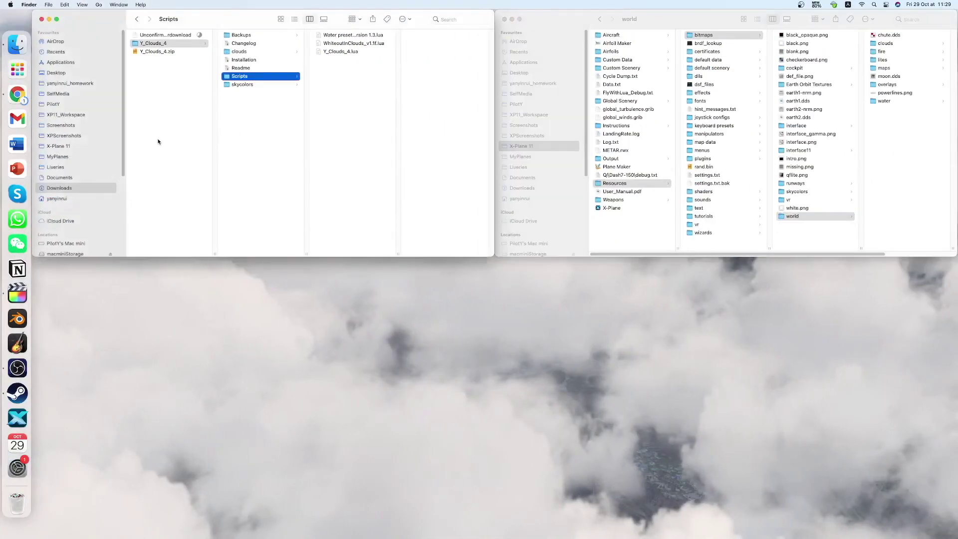
pyautogui.click(174, 35)
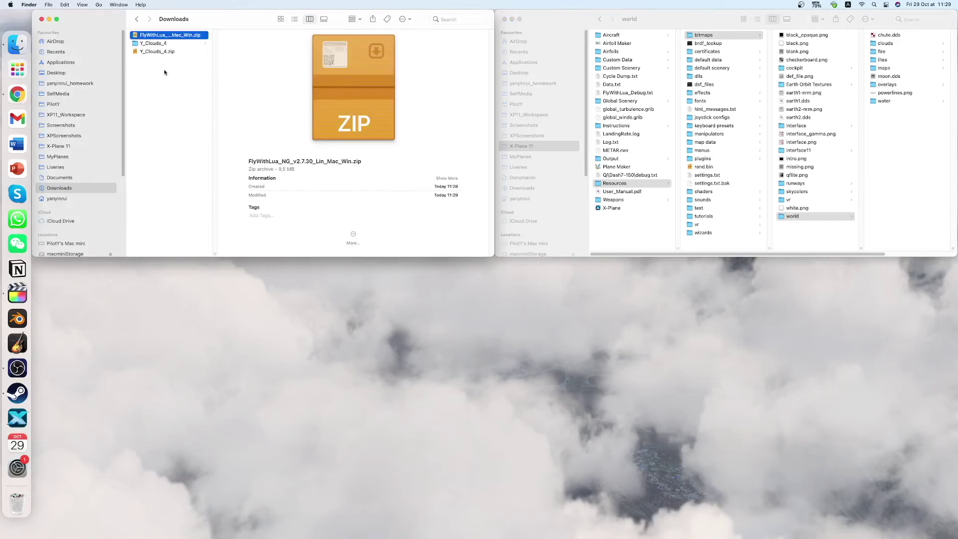
pyautogui.doubleClick(163, 35)
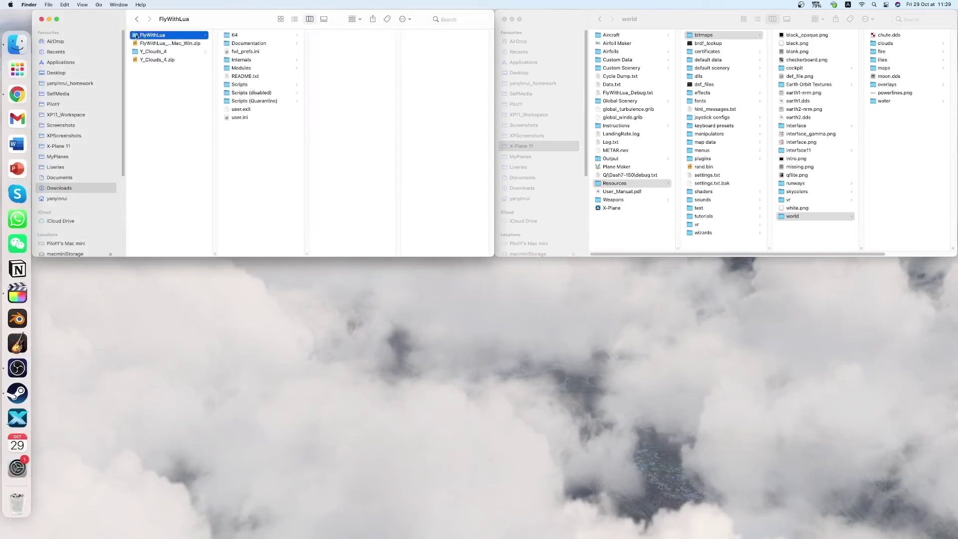
# Step: Open X-Plane 11's Resources/plugins folder beside the extracted FlyWithLua folder
pyautogui.click(740, 171)
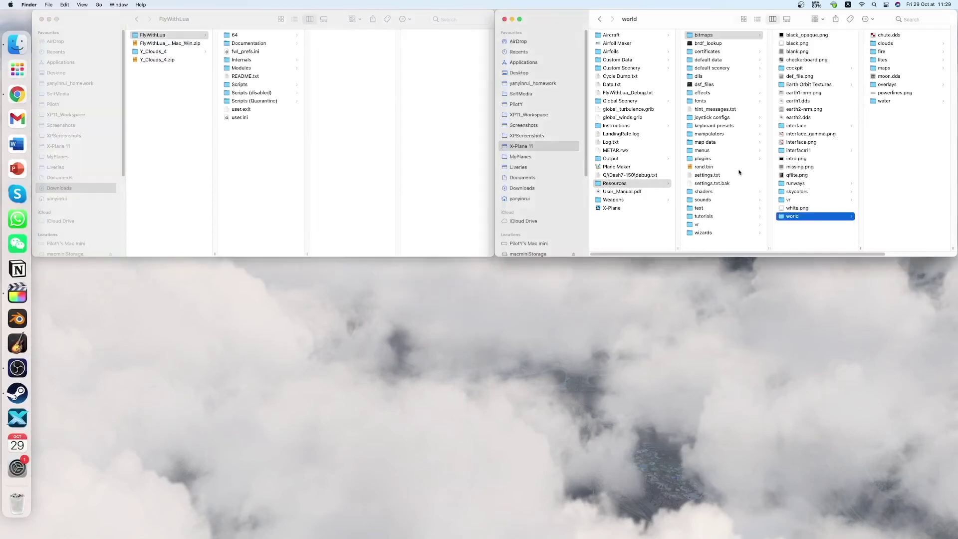
pyautogui.click(650, 231)
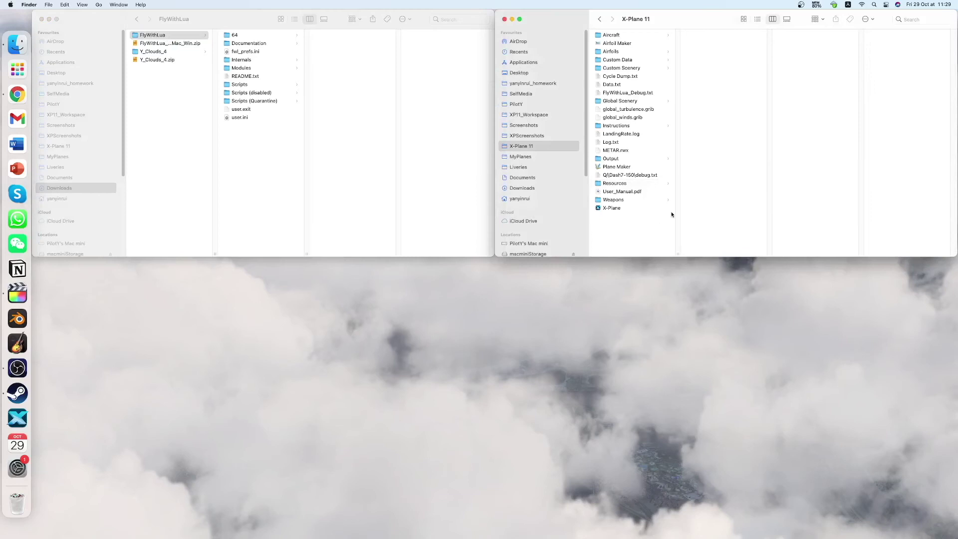
pyautogui.click(636, 183)
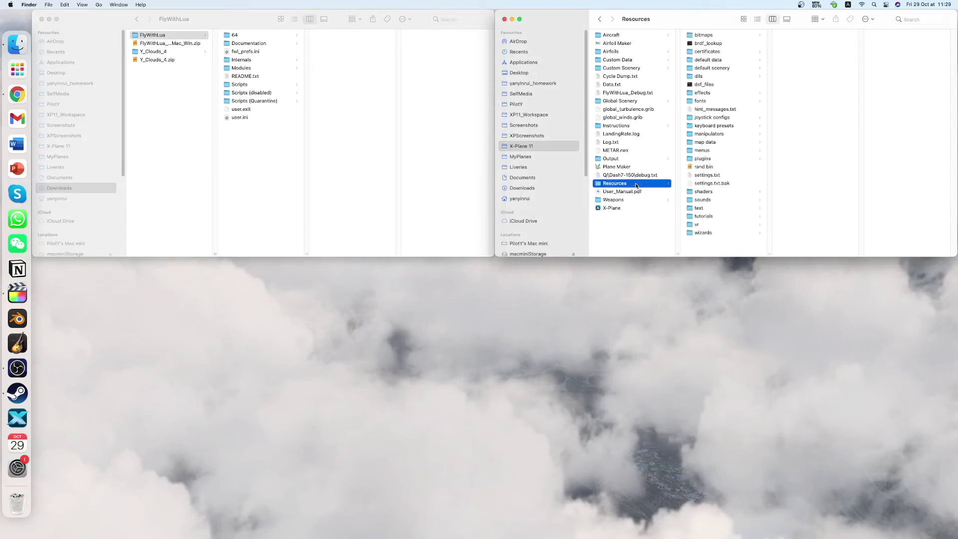
pyautogui.click(741, 159)
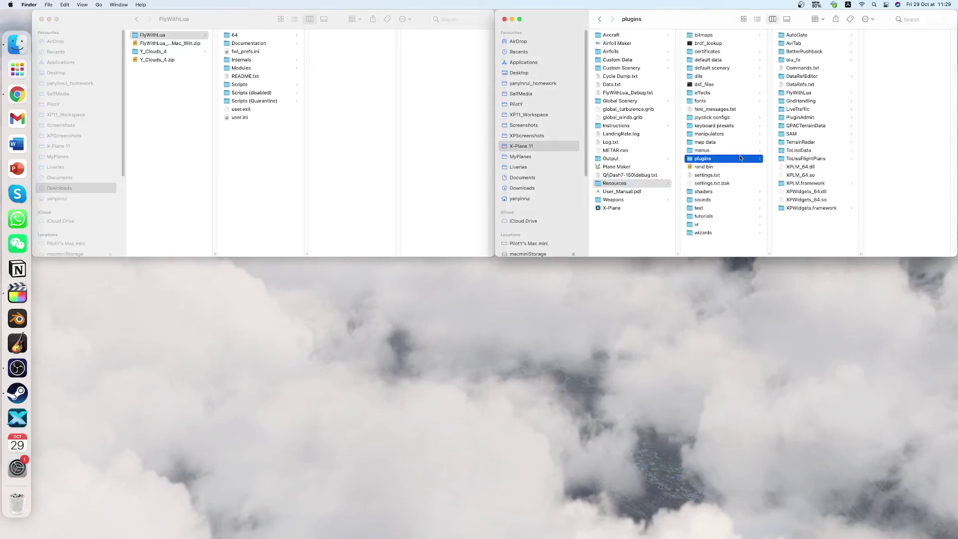
# Step: Select the extracted FlyWithLua folder and inspect the Scripts folder of the FlyWithLua plugin already in X-Plane 11
pyautogui.click(189, 35)
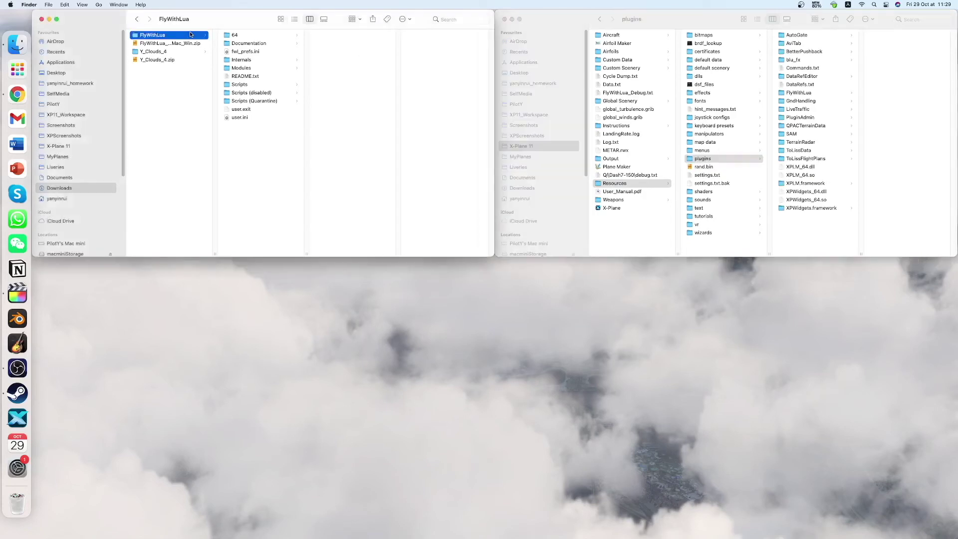
pyautogui.click(814, 92)
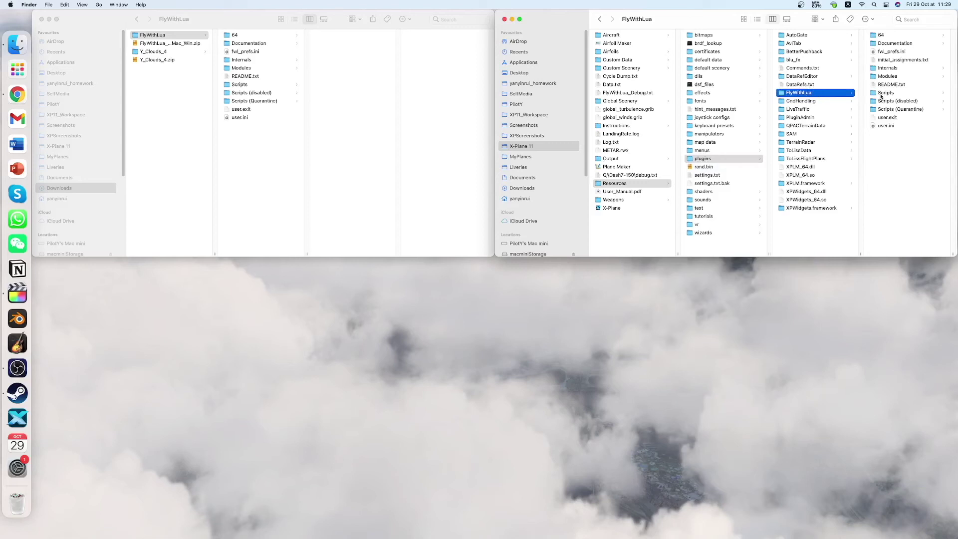
pyautogui.click(884, 93)
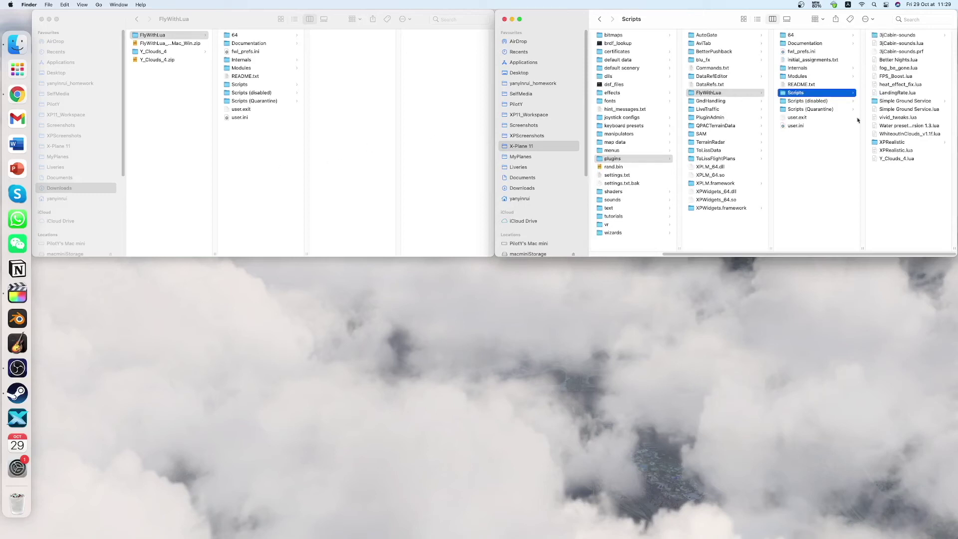
pyautogui.press('Left')
# Step: Open the downloaded FlyWithLua's Scripts folder and preview the file please read the manual.lua
pyautogui.click(325, 122)
pyautogui.click(244, 84)
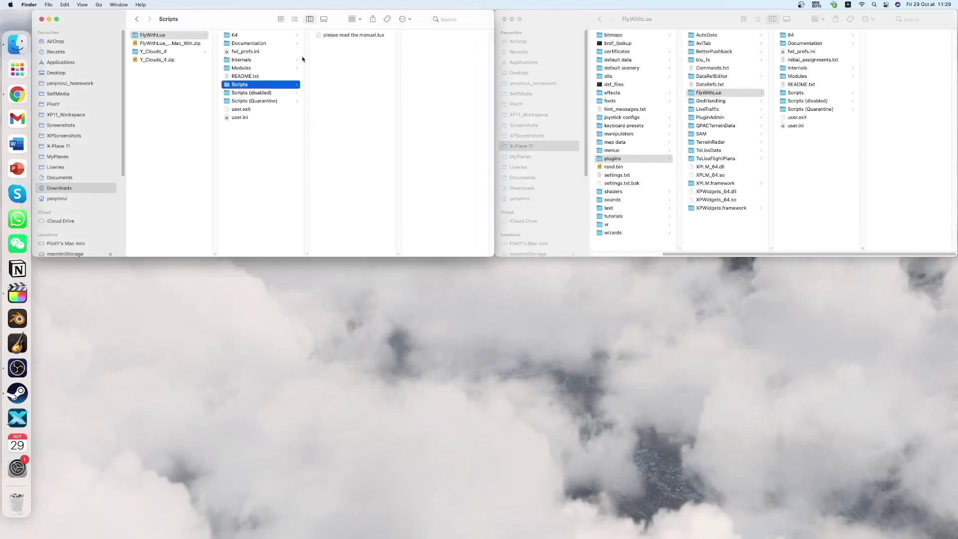
pyautogui.click(344, 35)
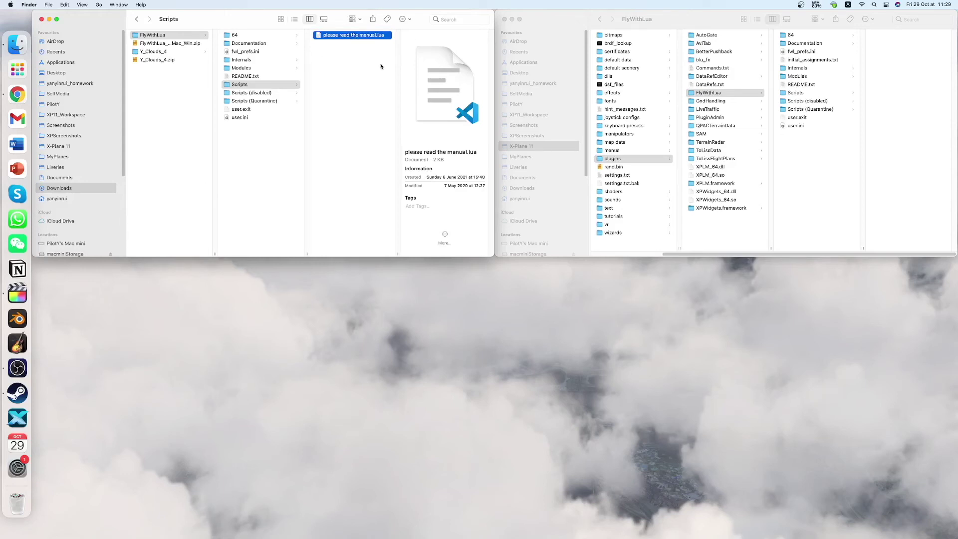
pyautogui.click(312, 135)
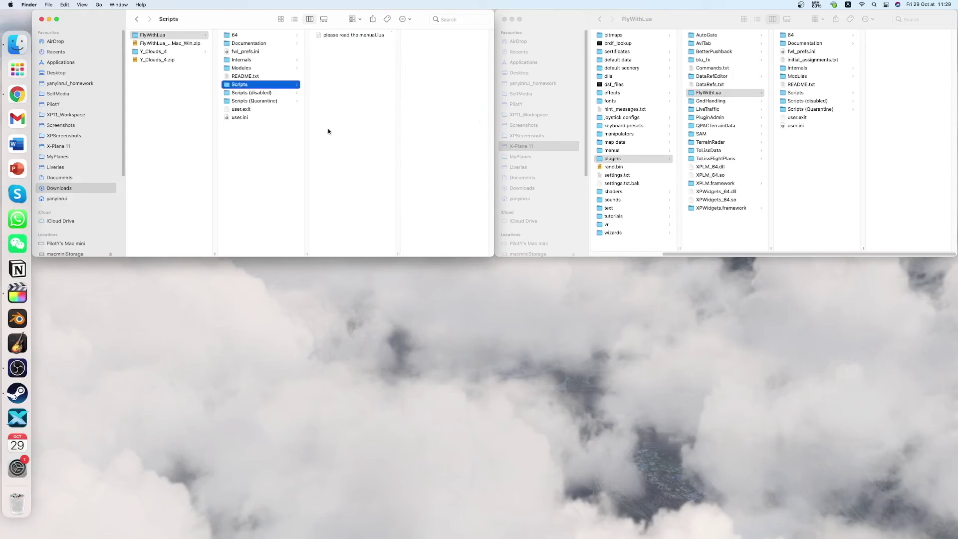
# Step: Open the Scripts folder of Y_Clouds_4 and preview its version 1.3 water preset, WhiteoutInClouds_v1.1f.lua and Y_Clouds_4.lua
pyautogui.click(175, 52)
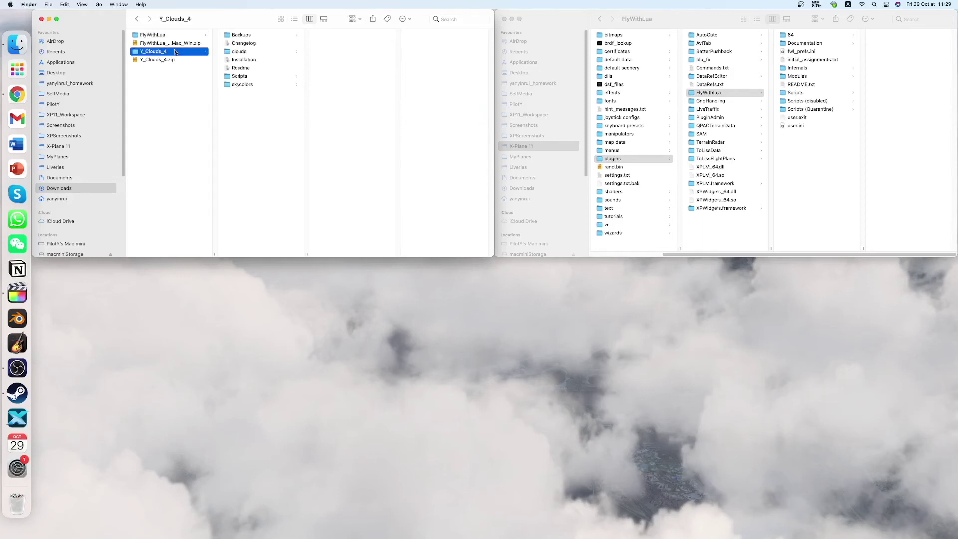
pyautogui.click(250, 77)
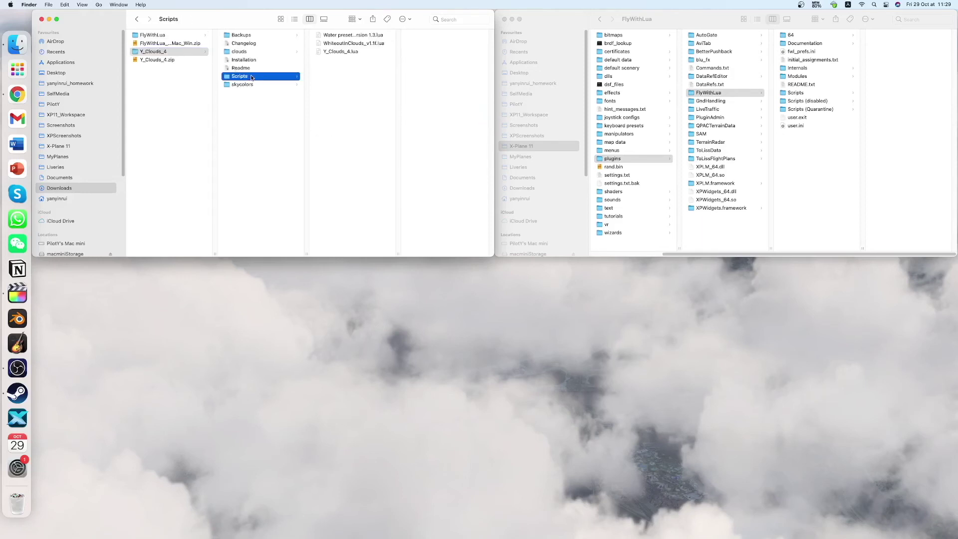
pyautogui.click(342, 36)
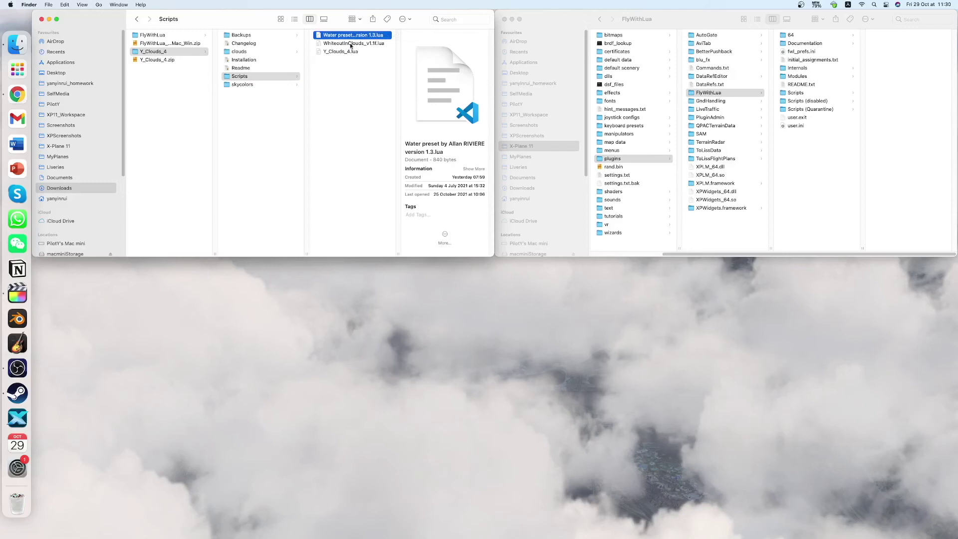
pyautogui.click(350, 44)
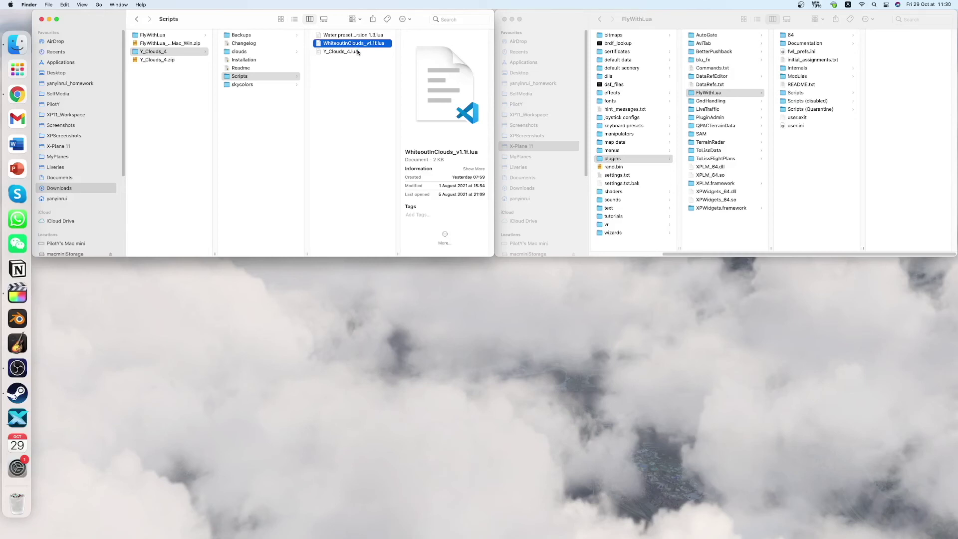
pyautogui.click(362, 35)
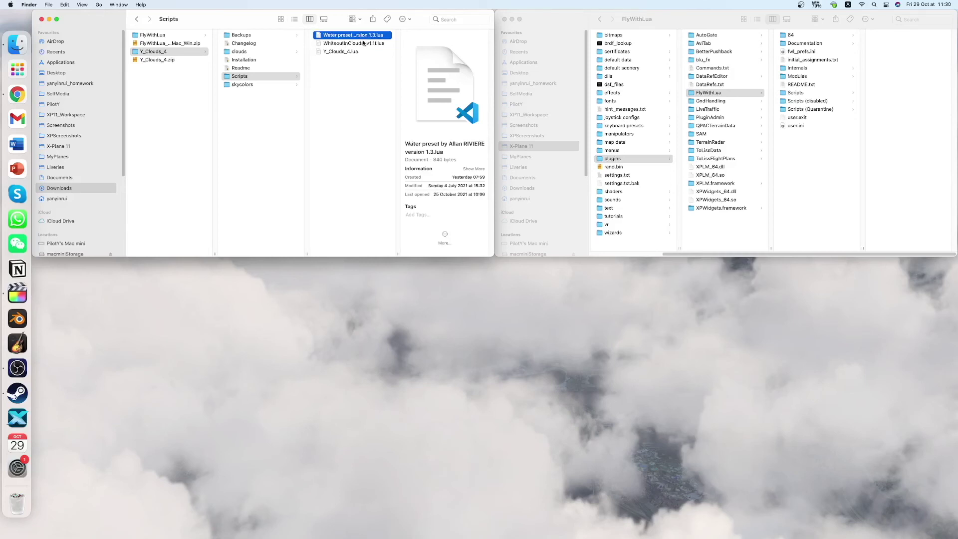
pyautogui.click(363, 43)
pyautogui.click(362, 36)
pyautogui.click(364, 51)
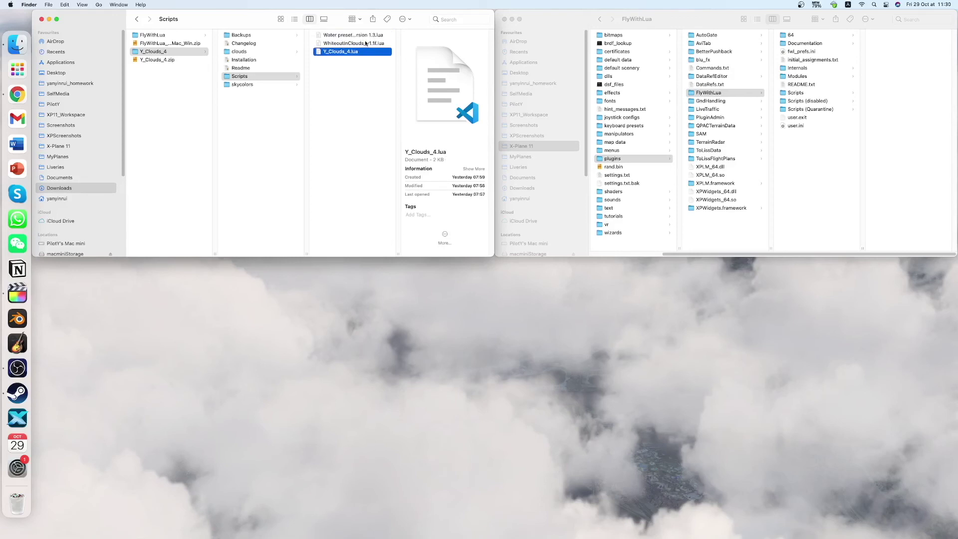
pyautogui.click(366, 43)
pyautogui.click(366, 35)
pyautogui.click(366, 43)
pyautogui.click(367, 36)
pyautogui.click(365, 44)
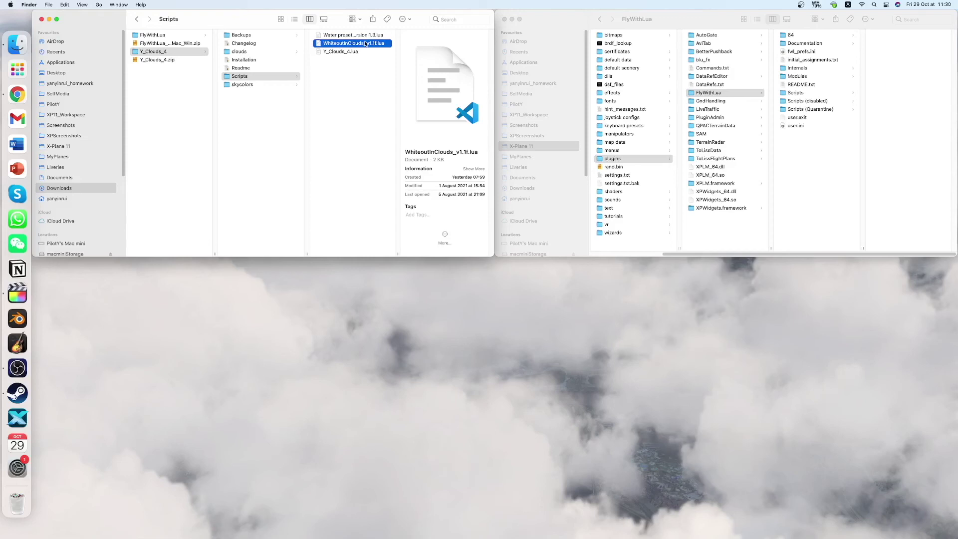
pyautogui.click(367, 35)
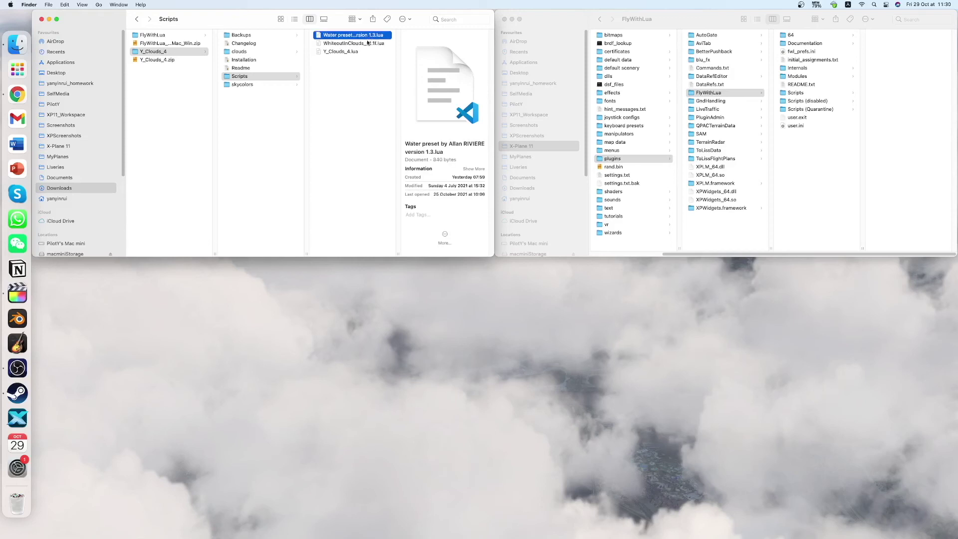
pyautogui.click(366, 43)
pyautogui.click(367, 50)
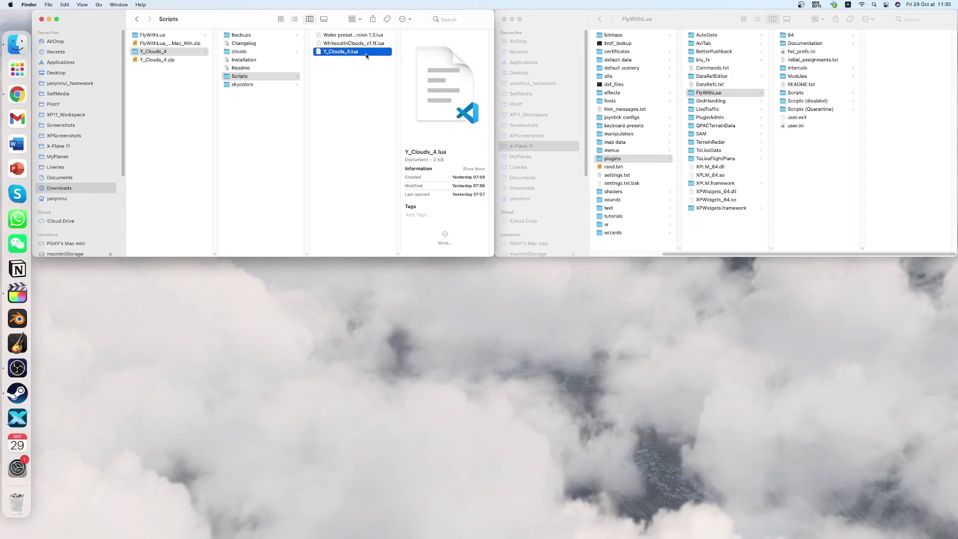
# Step: Open the Scripts folder of X-Plane 11's FlyWithLua plugin and compare its contents with the three Y_Clouds_4 Lua scripts
pyautogui.click(814, 113)
pyautogui.click(804, 92)
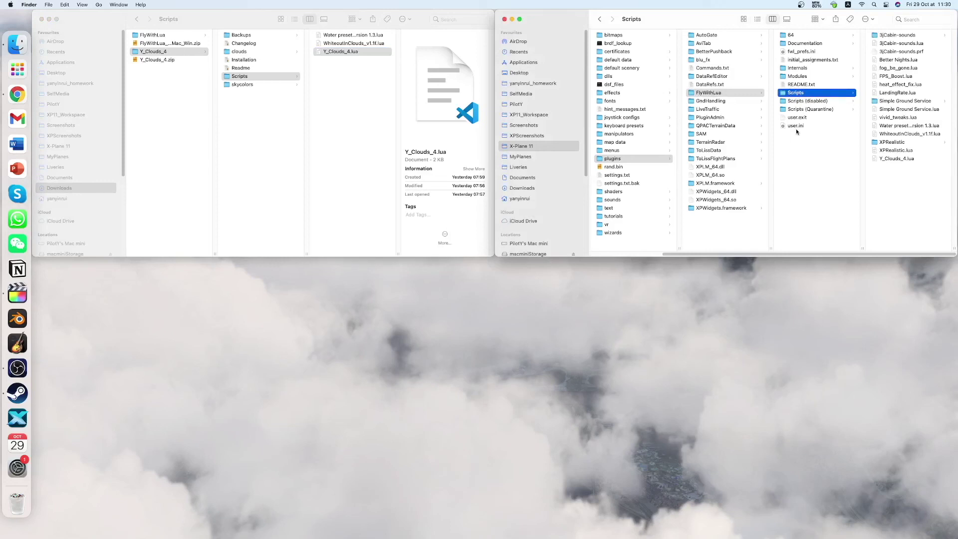
pyautogui.click(362, 52)
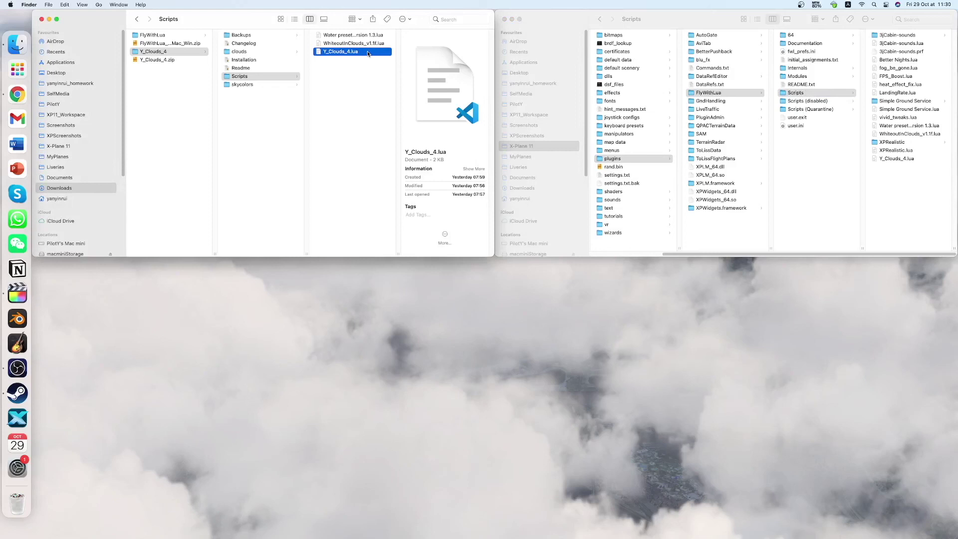
pyautogui.moveTo(368, 53)
pyautogui.mouseDown()
pyautogui.moveTo(734, 106)
pyautogui.moveTo(931, 184)
pyautogui.moveTo(360, 65)
pyautogui.moveTo(370, 71)
pyautogui.mouseUp()
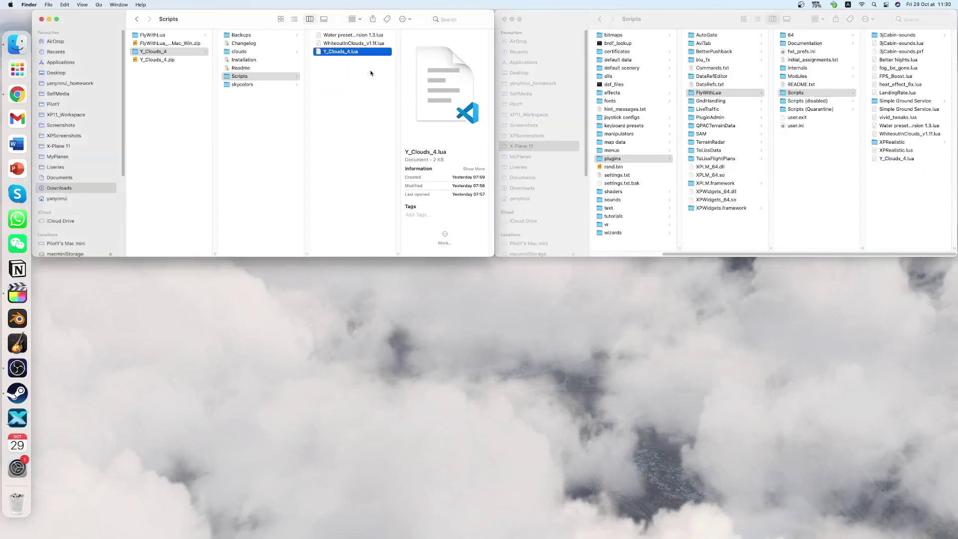
pyautogui.click(358, 36)
pyautogui.click(359, 43)
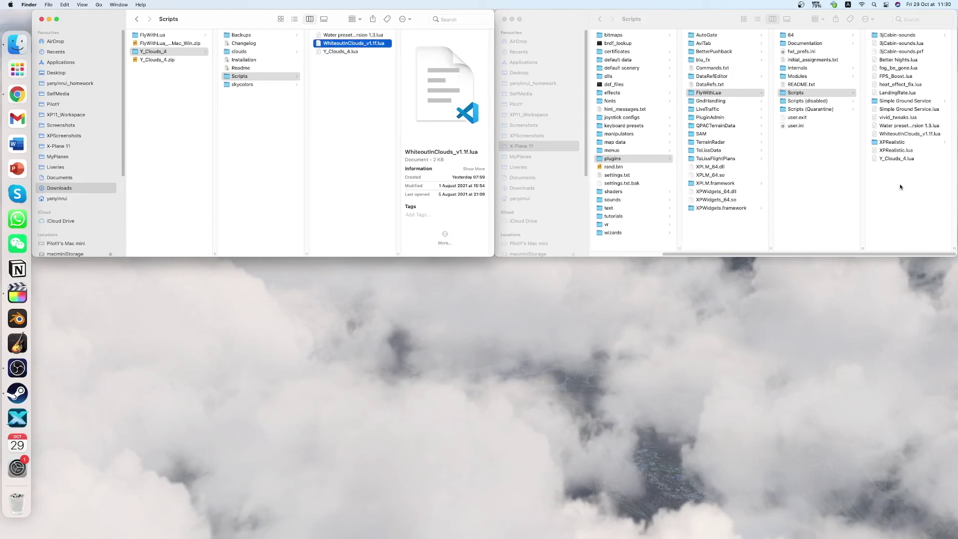
# Step: Leave both Scripts folders, returning to the FlyWithLua plugin folder in X-Plane 11 and to Y_Clouds_4 in Downloads
pyautogui.click(905, 162)
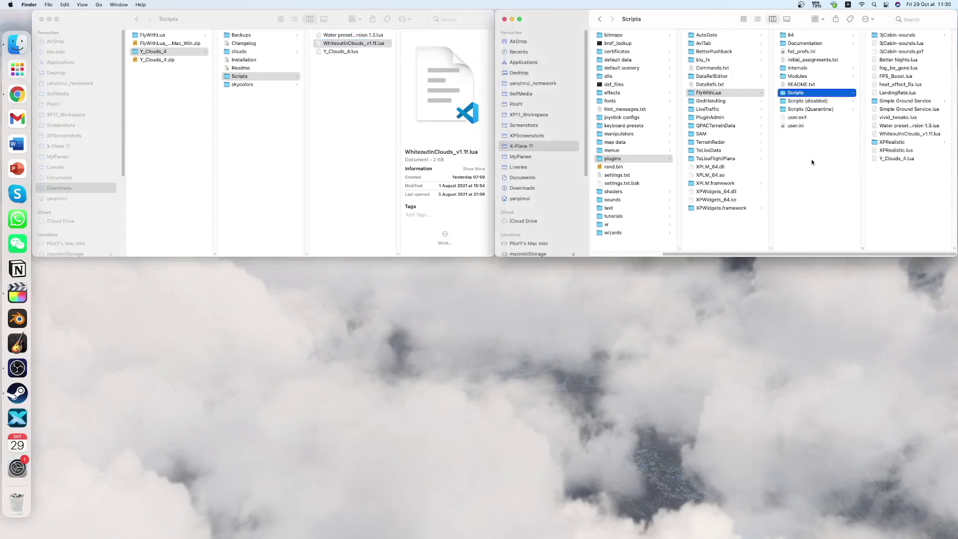
pyautogui.click(884, 160)
pyautogui.click(707, 167)
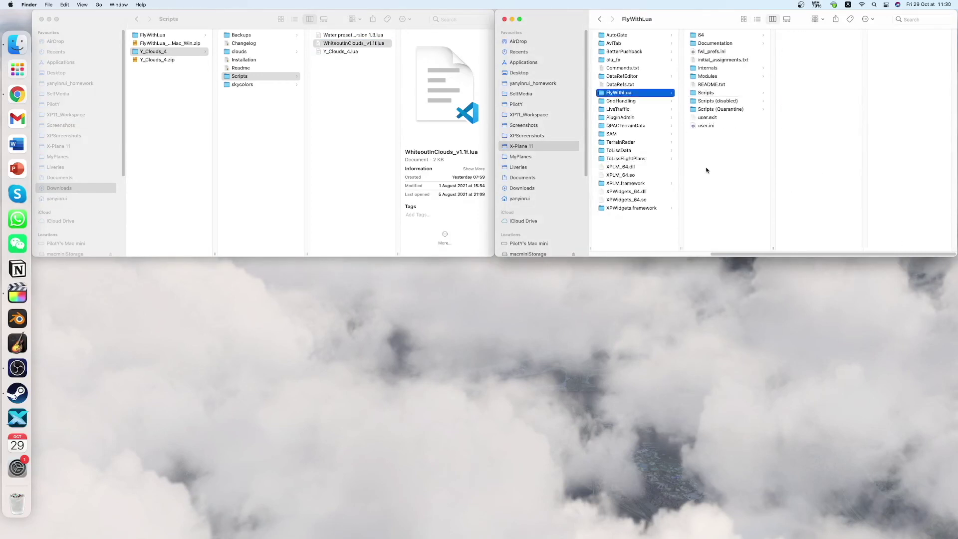
pyautogui.click(228, 118)
pyautogui.click(228, 118)
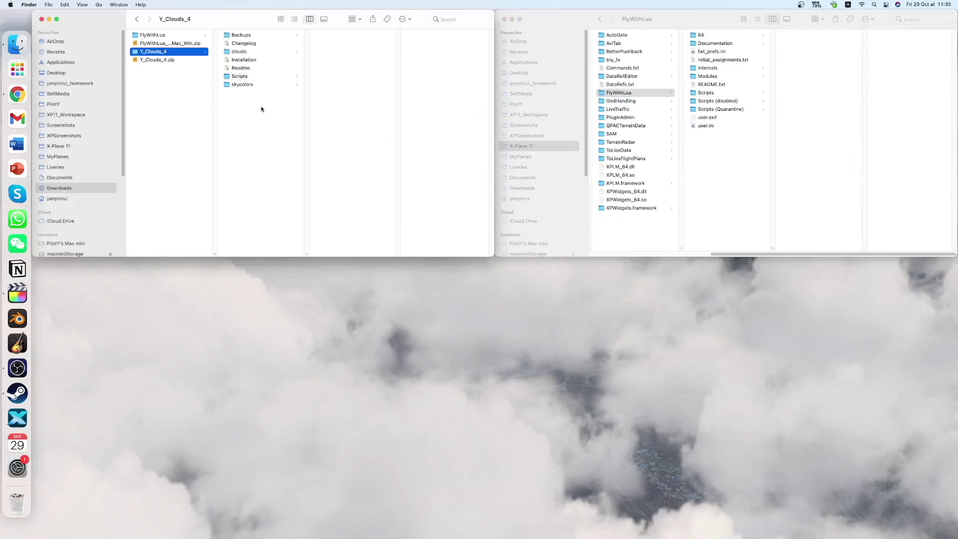